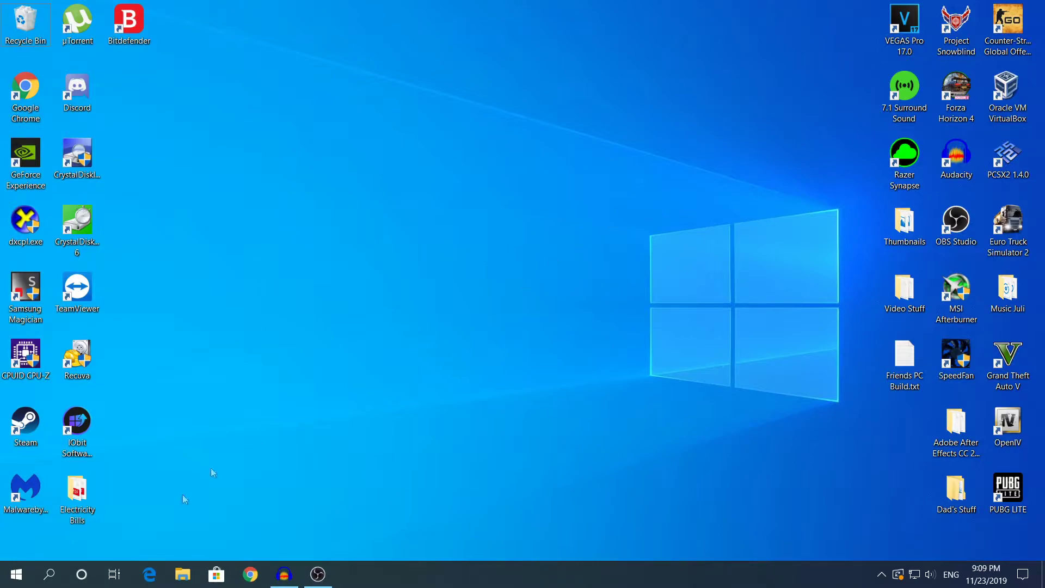
Search Windows for 'regedit' and launch Registry Editor from the results.
left_click(49, 575)
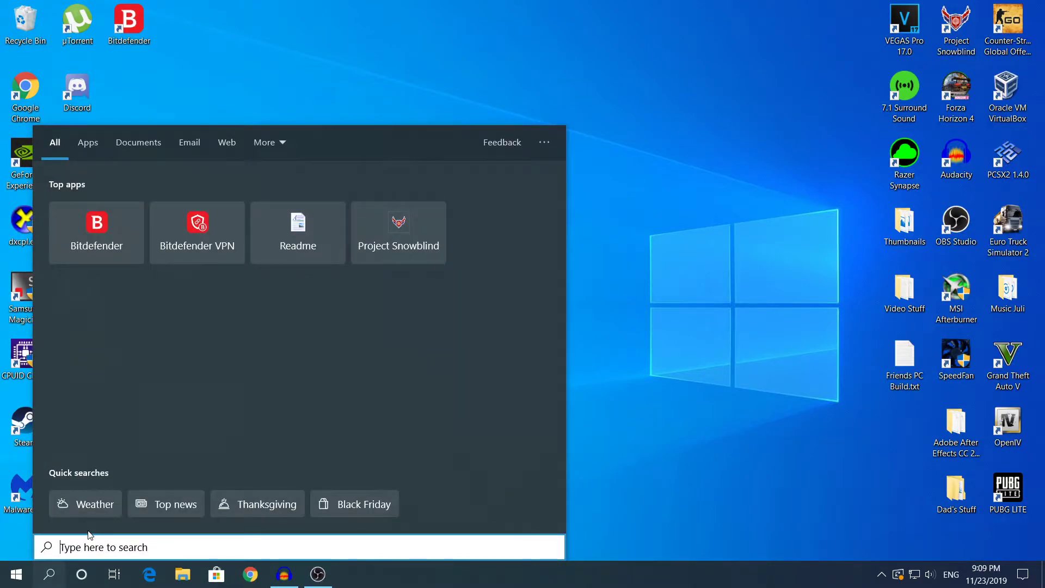
type("red")
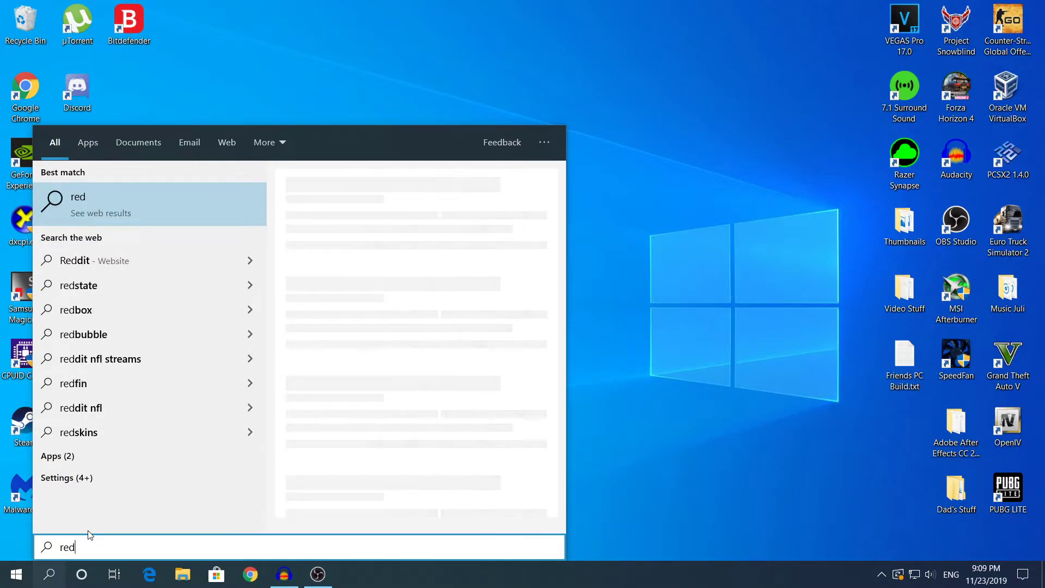
key("BackSpace")
type("gedi")
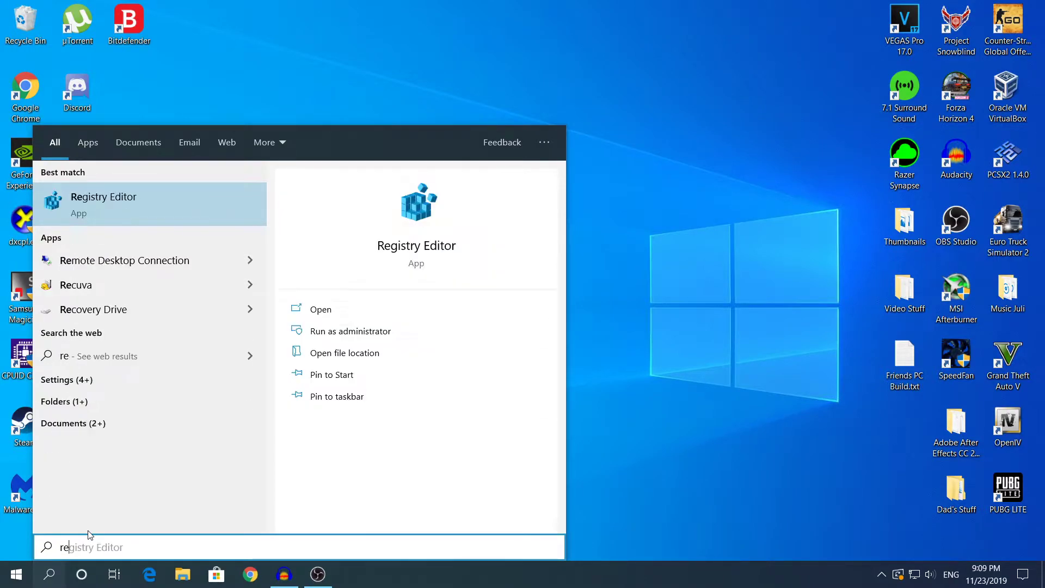
type("t")
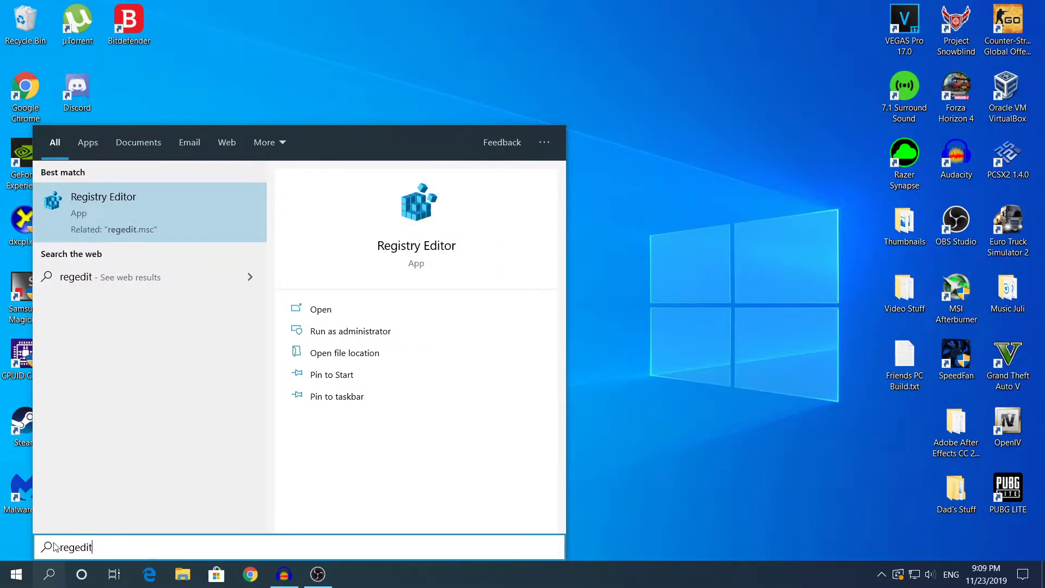
left_click(124, 200)
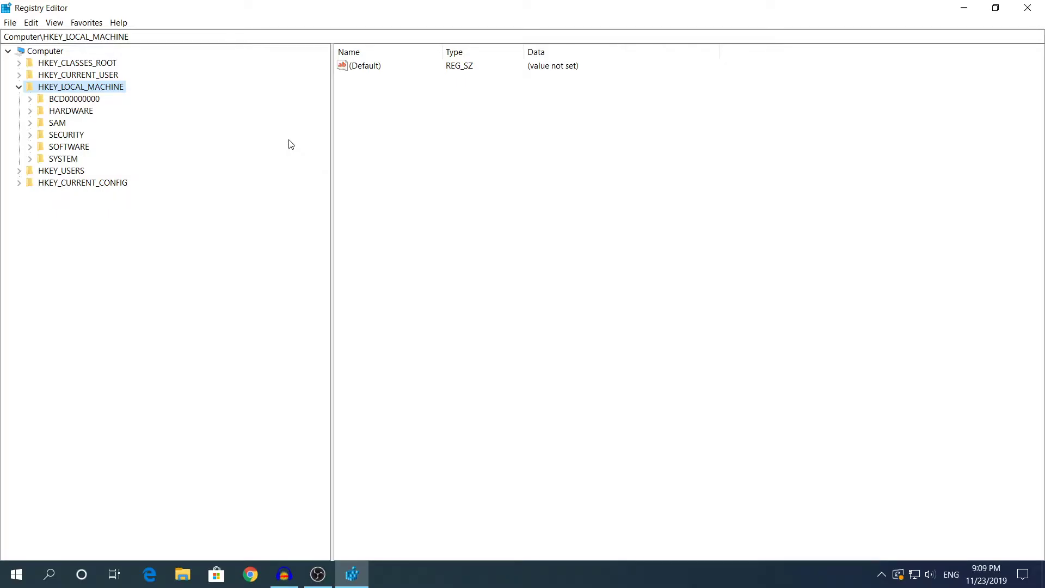
Navigate the tree to HKEY_LOCAL_MACHINE\SYSTEM\CurrentControlSet\Control to show its values.
key("Left")
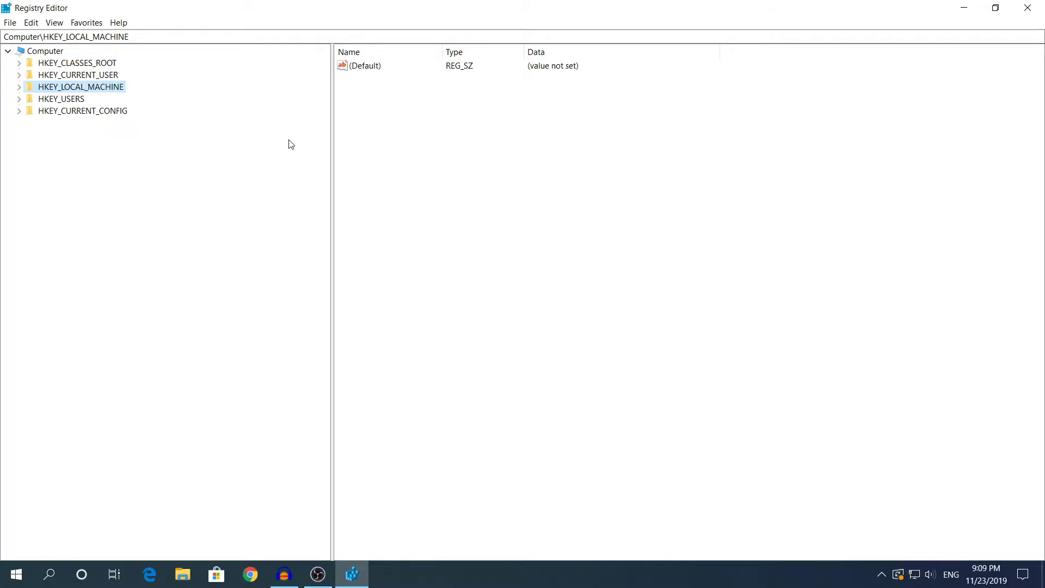
left_click(19, 88)
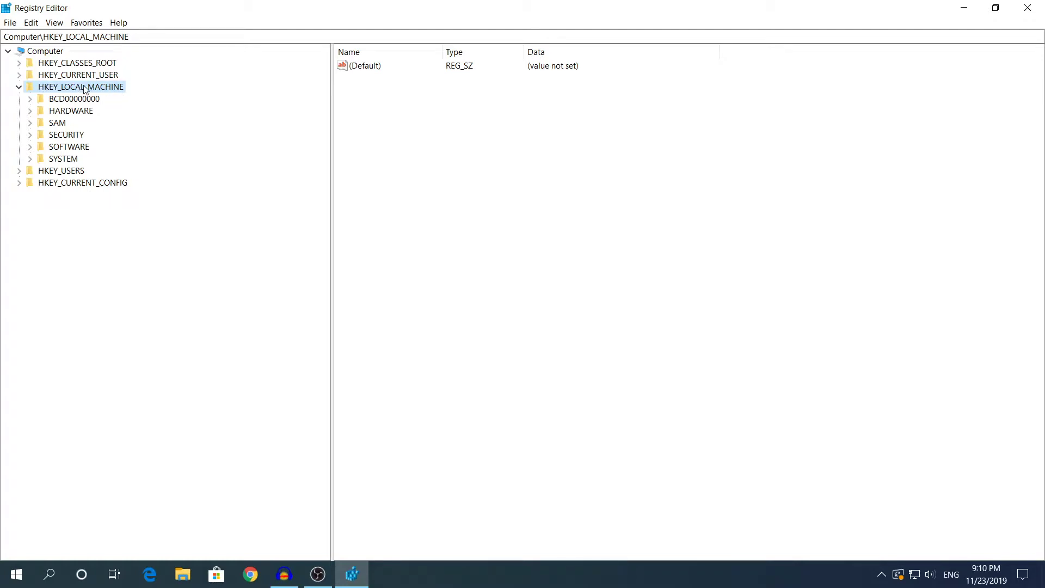
left_click(31, 159)
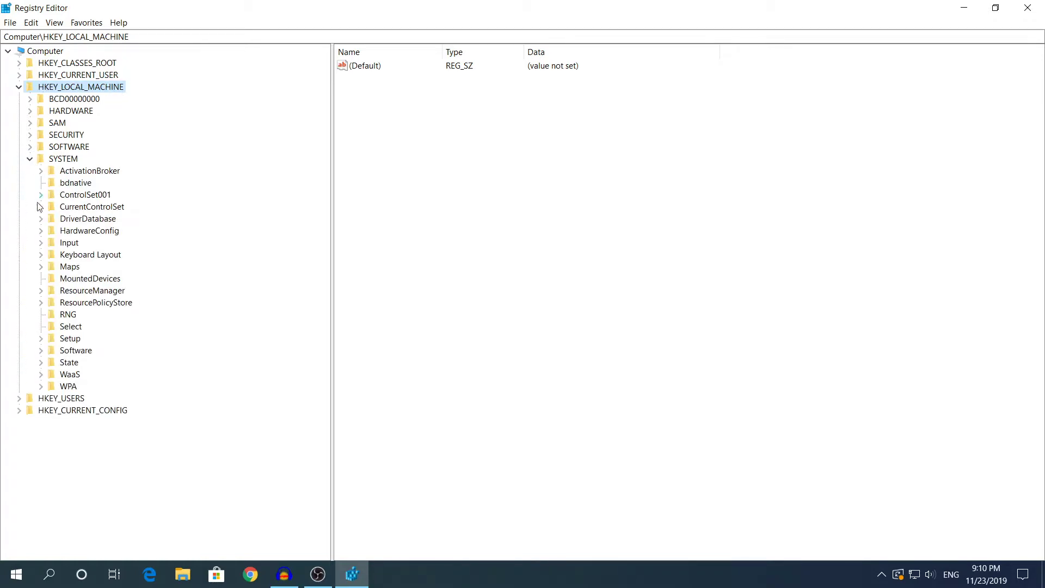
left_click(40, 206)
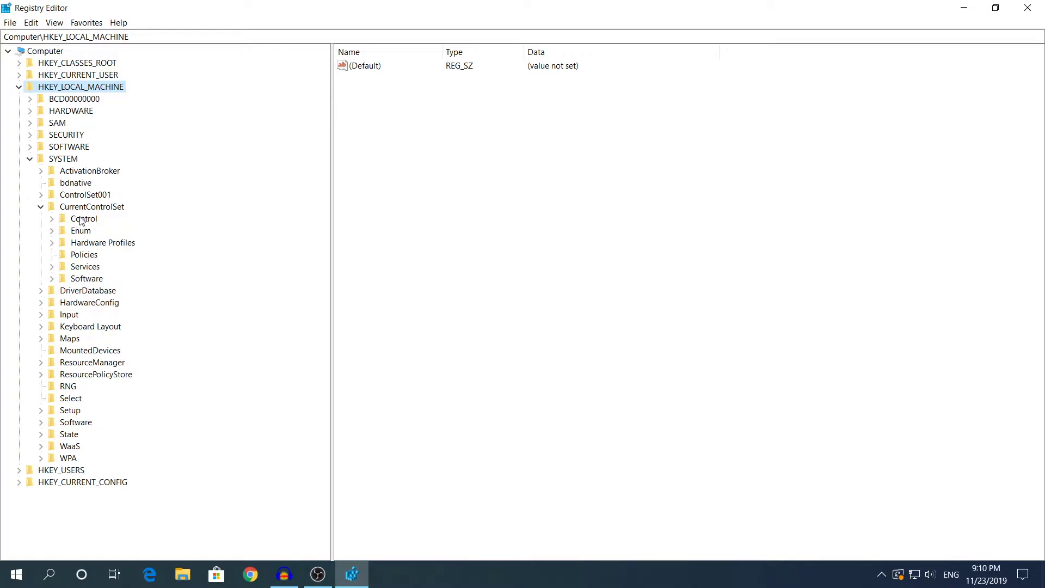
left_click(81, 220)
left_click(52, 218)
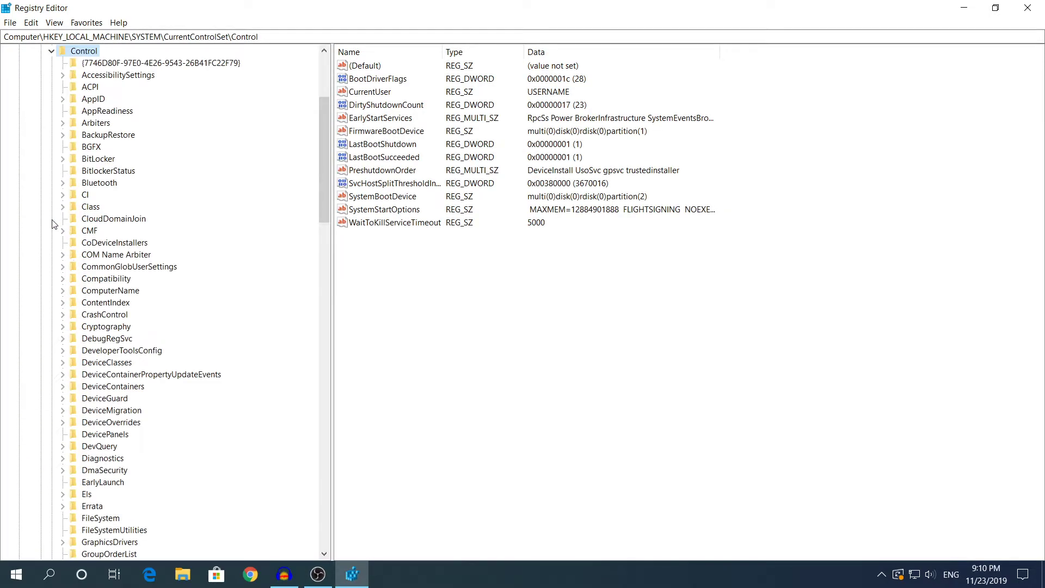
Select the WaitToKillServiceTimeout value, which currently reads 5000.
left_click(53, 52)
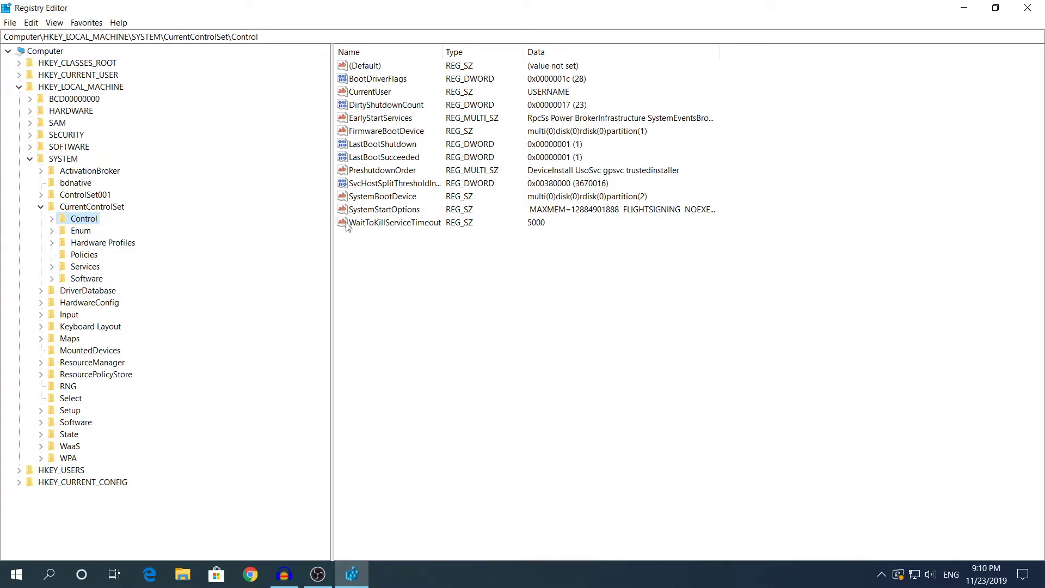
left_click(433, 223)
left_click(359, 227)
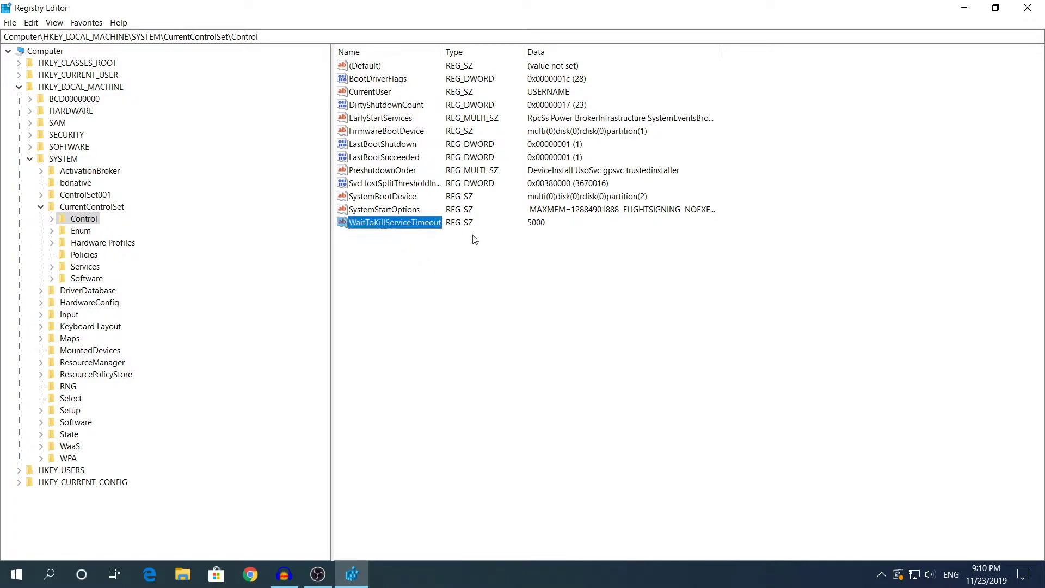
left_click(540, 223)
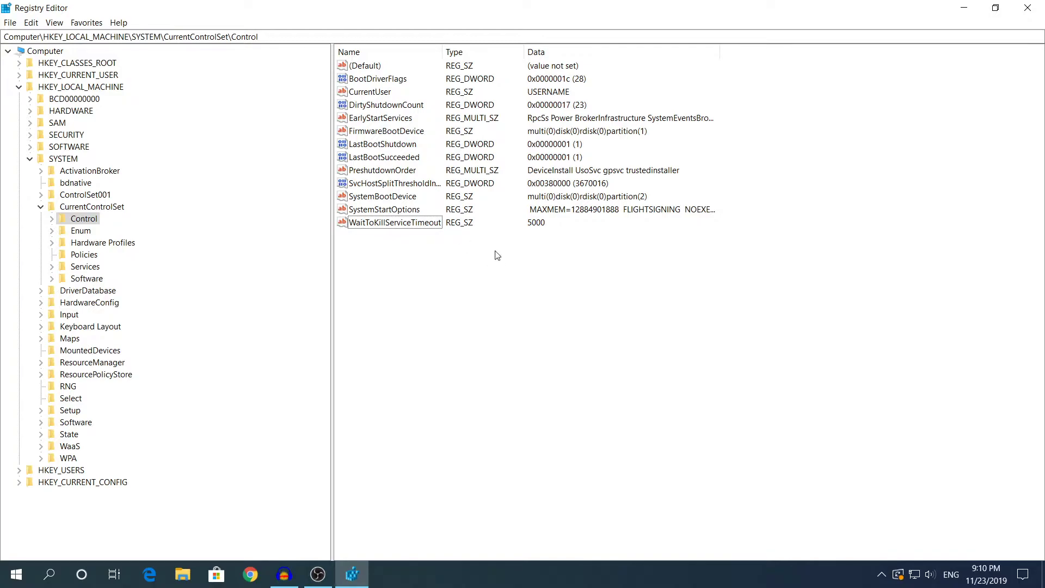
right_click(362, 225)
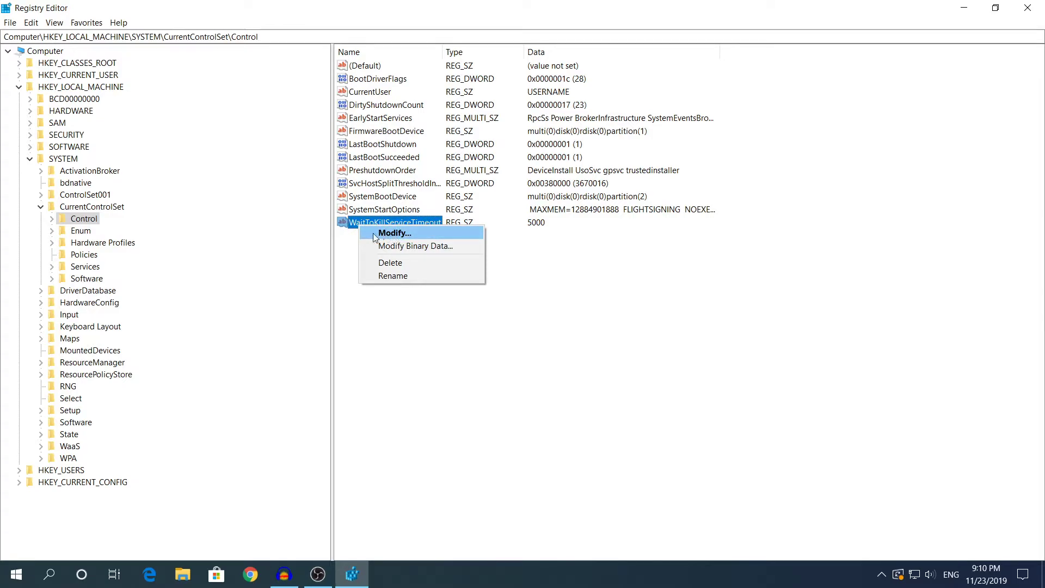
Change WaitToKillServiceTimeout's value data to 2000 and confirm it.
left_click(393, 233)
type("2000")
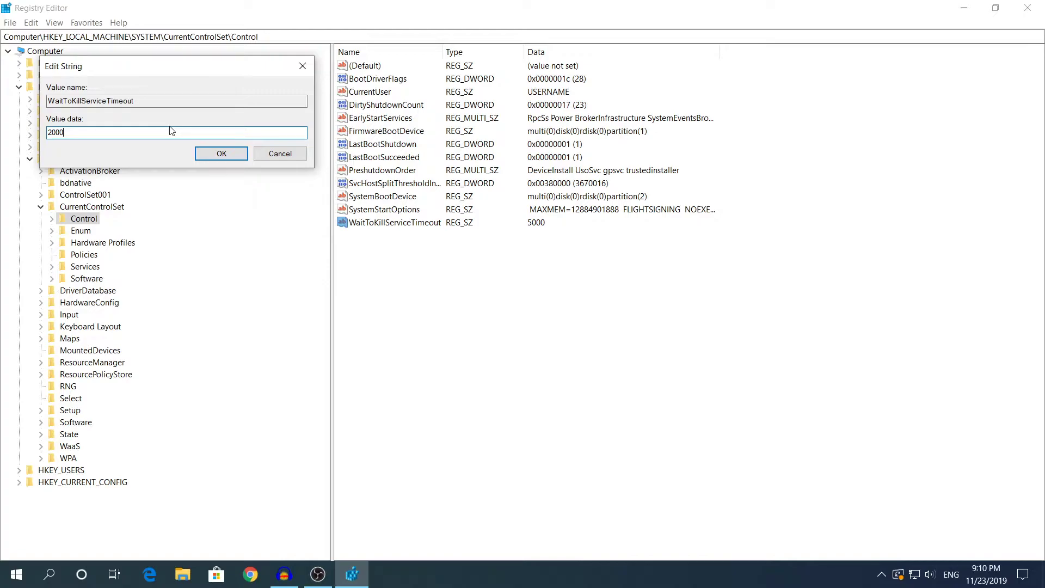
left_click_drag(82, 133, 50, 150)
left_click(56, 133)
left_click(203, 155)
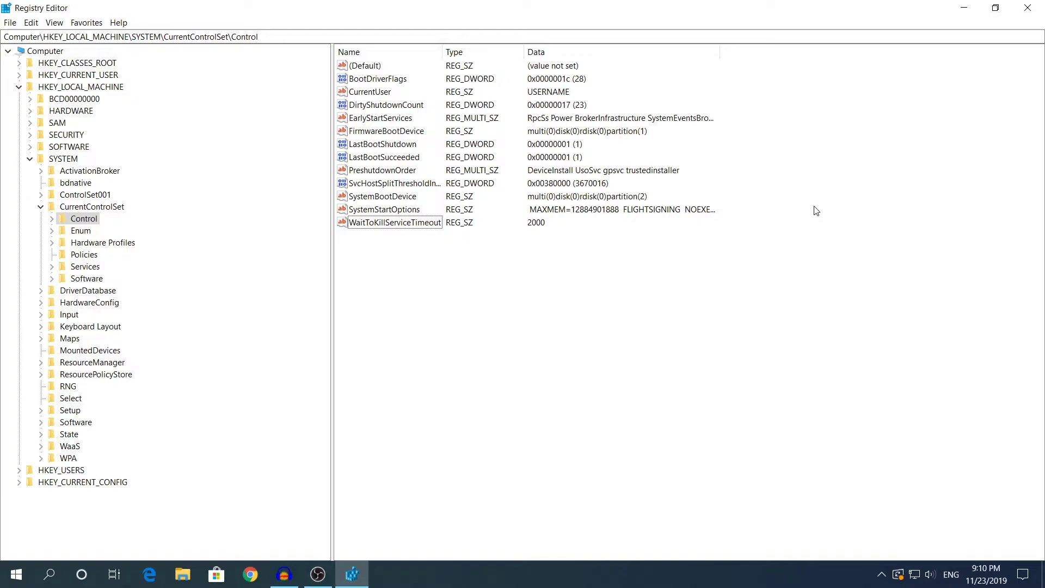
Reopen WaitToKillServiceTimeout to verify it reads 2000, then collapse CurrentControlSet and SYSTEM.
left_click(433, 222)
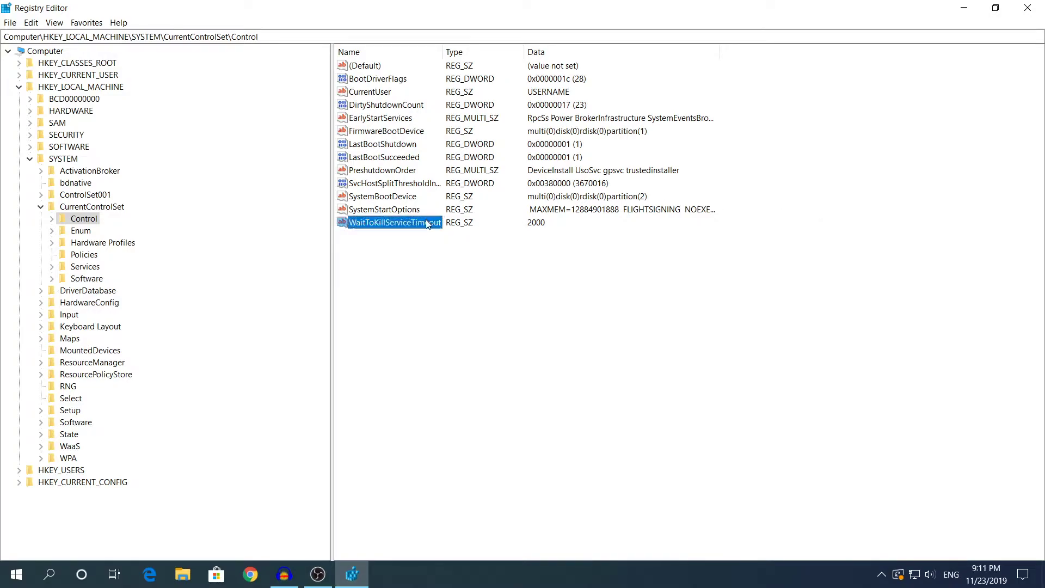
double_click(393, 225)
left_click(125, 133)
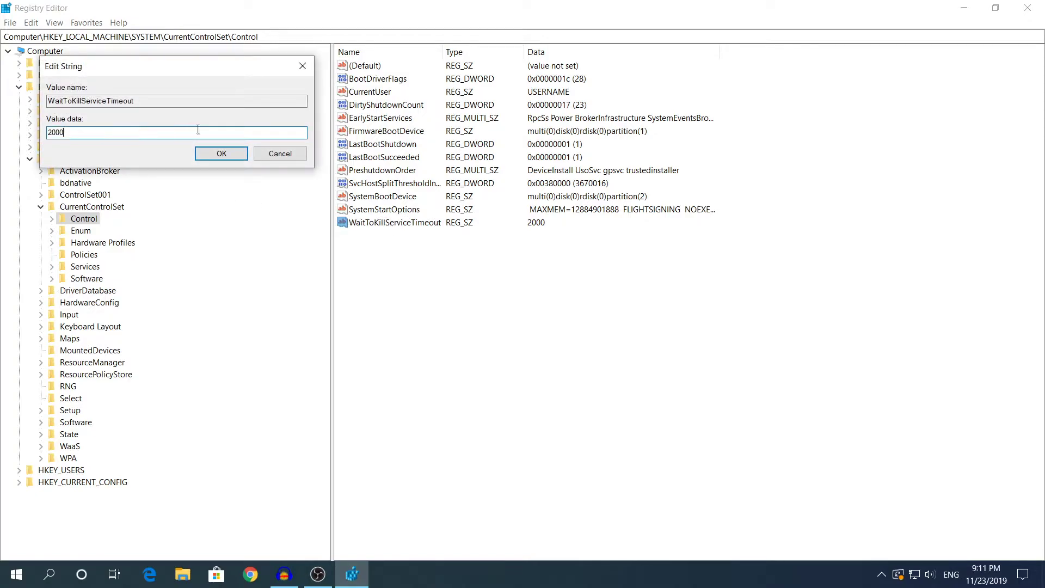
left_click(273, 158)
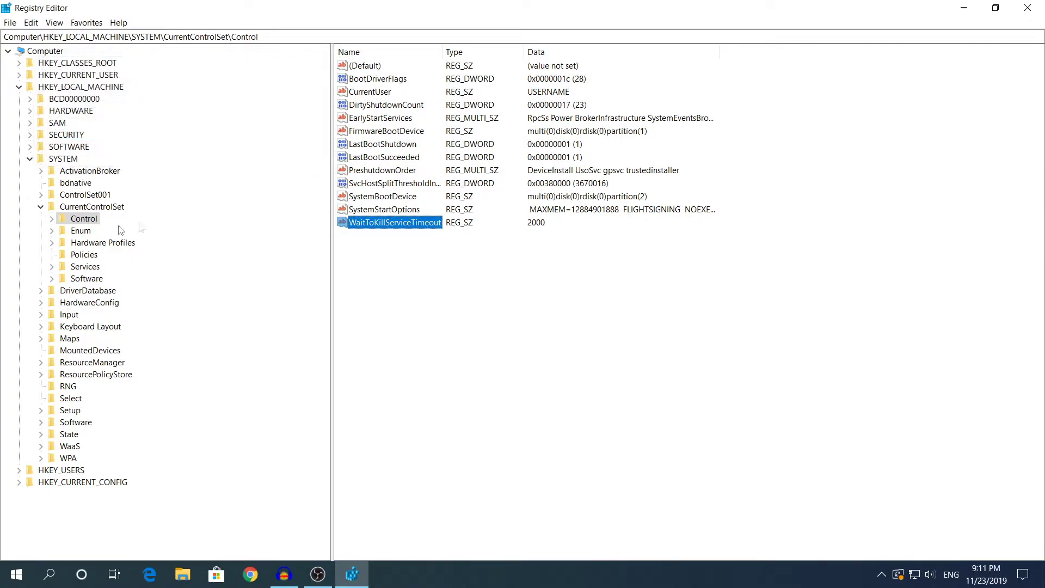
left_click(40, 207)
left_click(29, 159)
Navigate to HKEY_CURRENT_USER\Control Panel\Desktop to show its values.
left_click(19, 87)
left_click(76, 75)
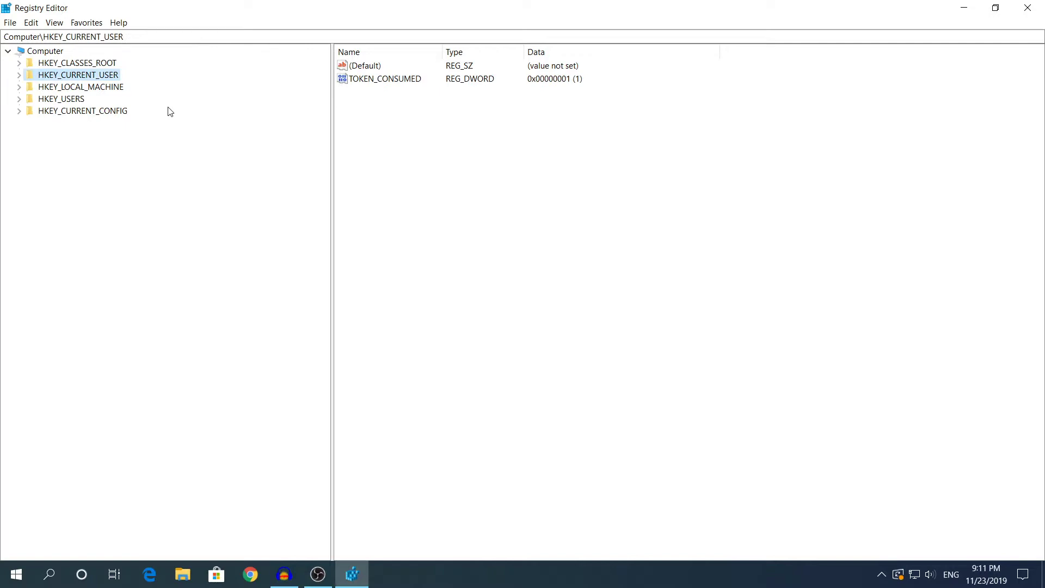
left_click(19, 76)
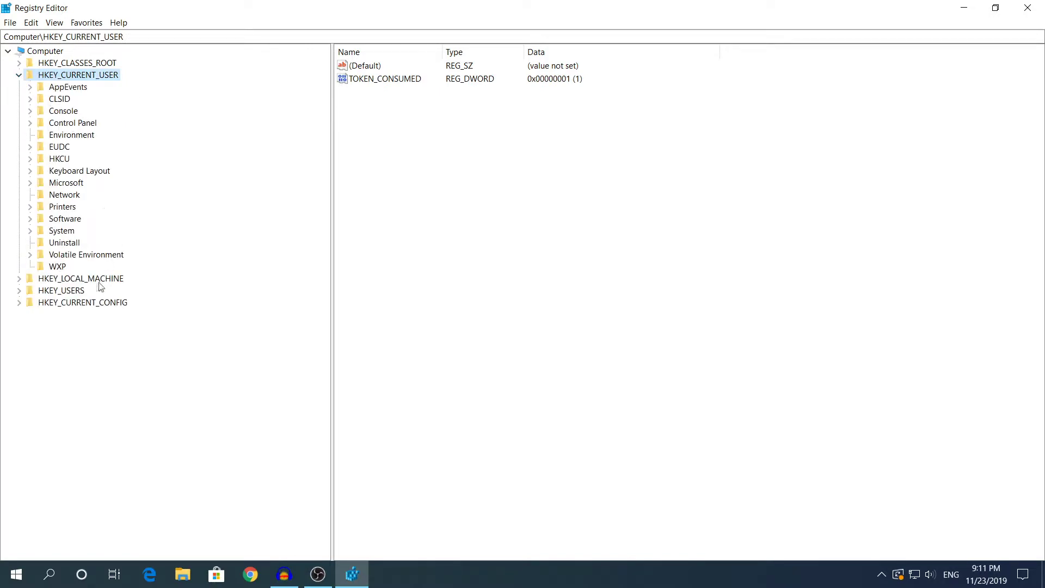
left_click(75, 279)
left_click(71, 77)
left_click(30, 123)
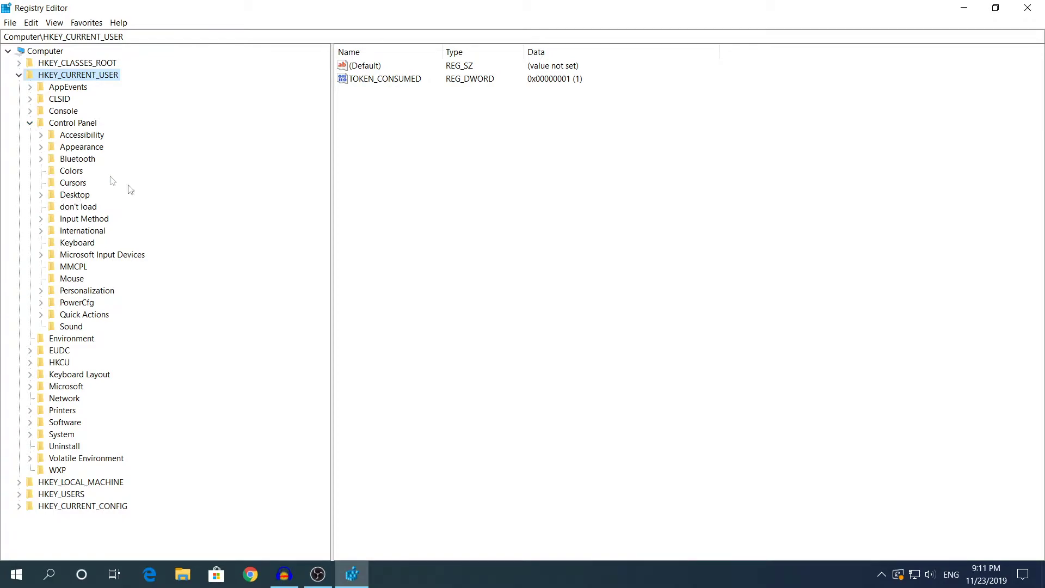
left_click(65, 195)
left_click(42, 195)
left_click(42, 195)
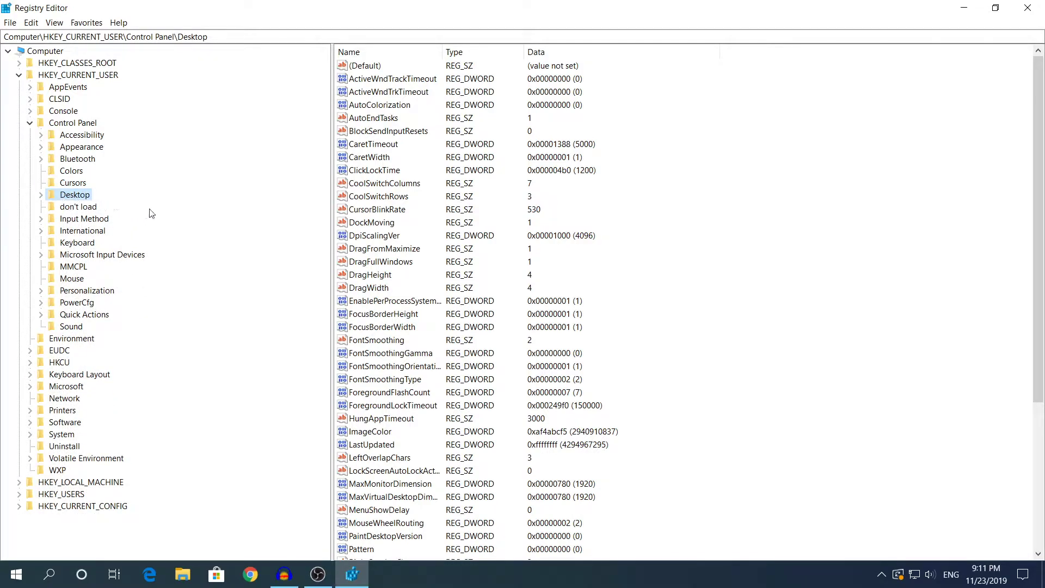
Scroll the Desktop values and select WaitToKillAppTimeout, currently 10000.
scroll(459, 184, "down", 5)
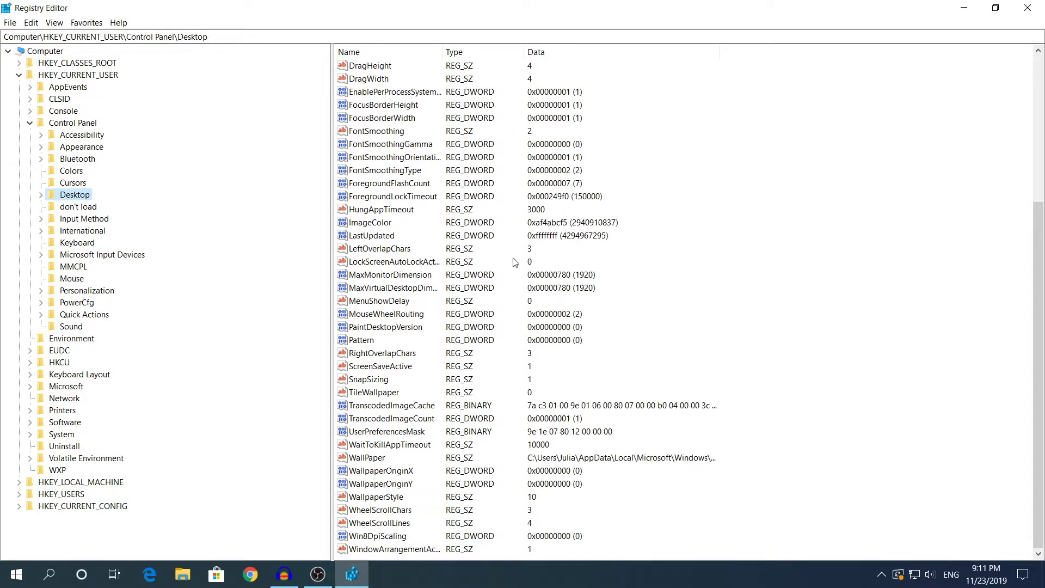
scroll(468, 397, "up", 5)
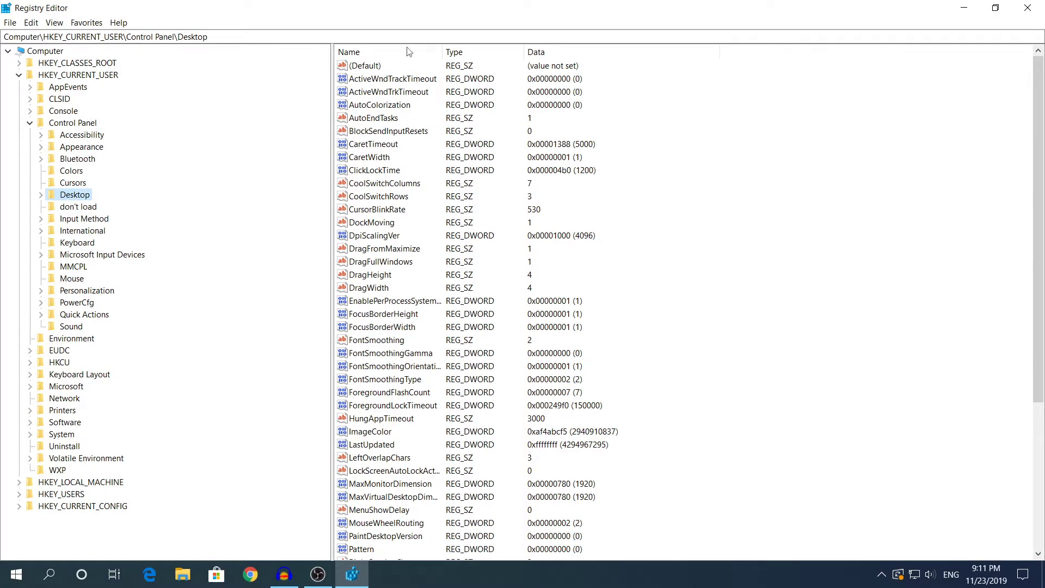
scroll(424, 308, "down", 5)
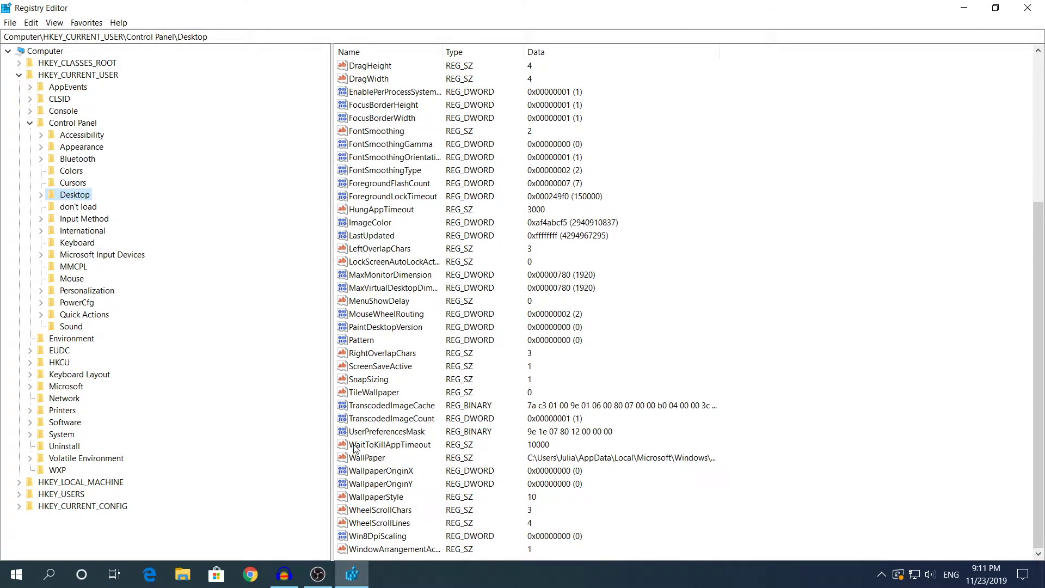
left_click(390, 448)
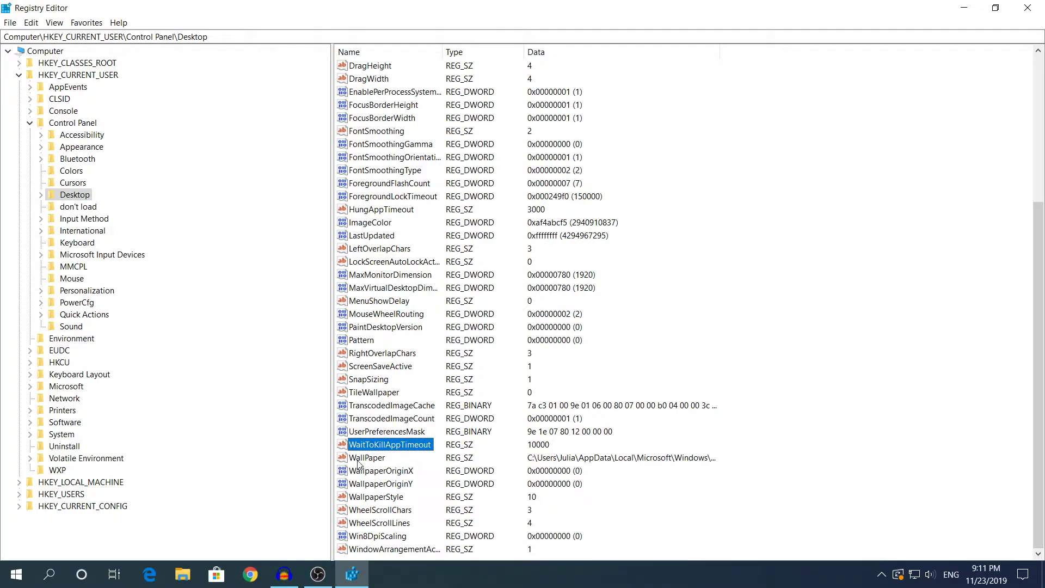
right_click(369, 445)
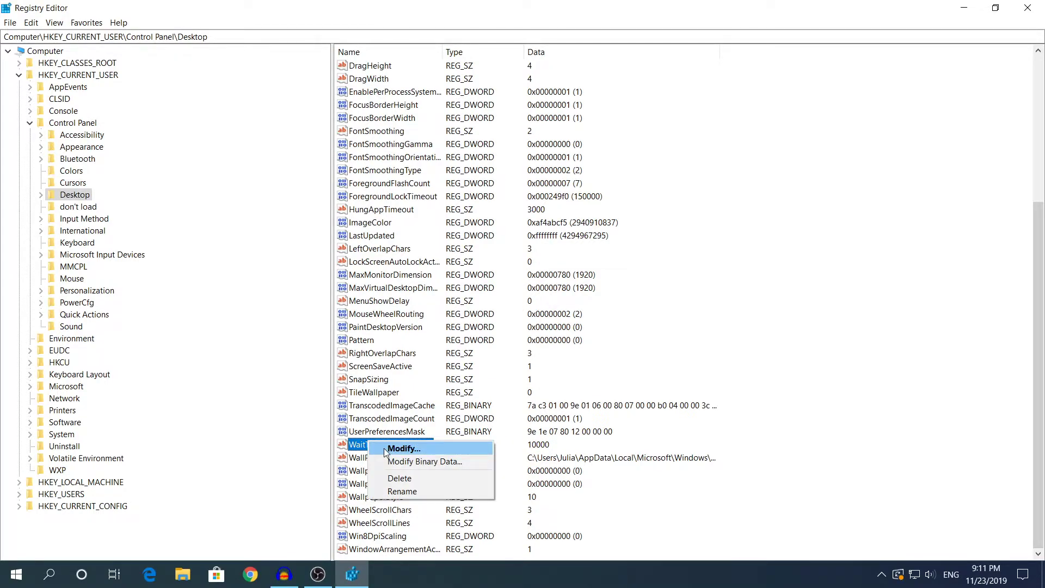
Replace WaitToKillAppTimeout's 10000 with 2000 and save it.
left_click(384, 448)
key("BackSpace")
type("2000")
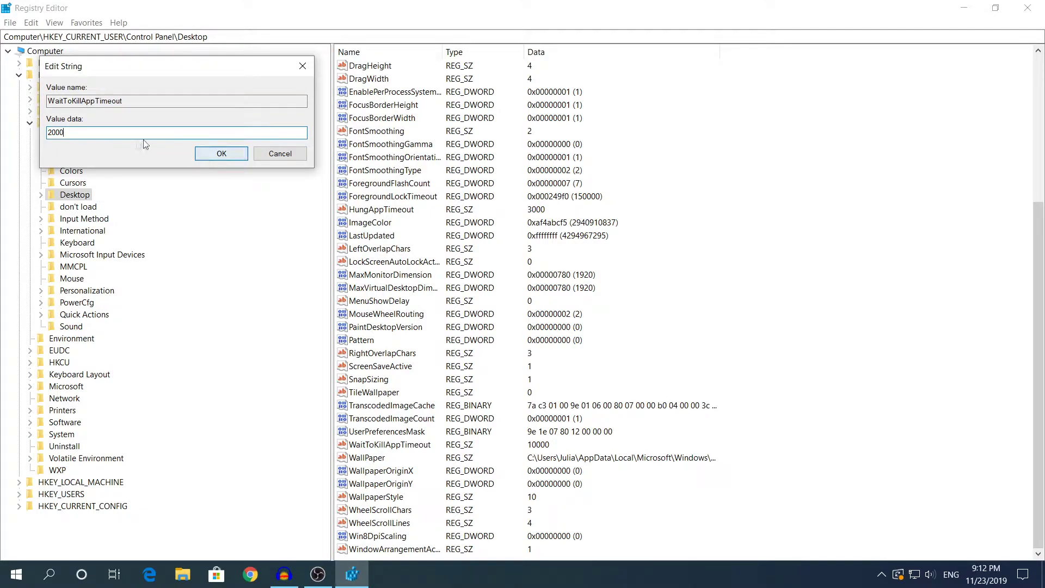
left_click(217, 154)
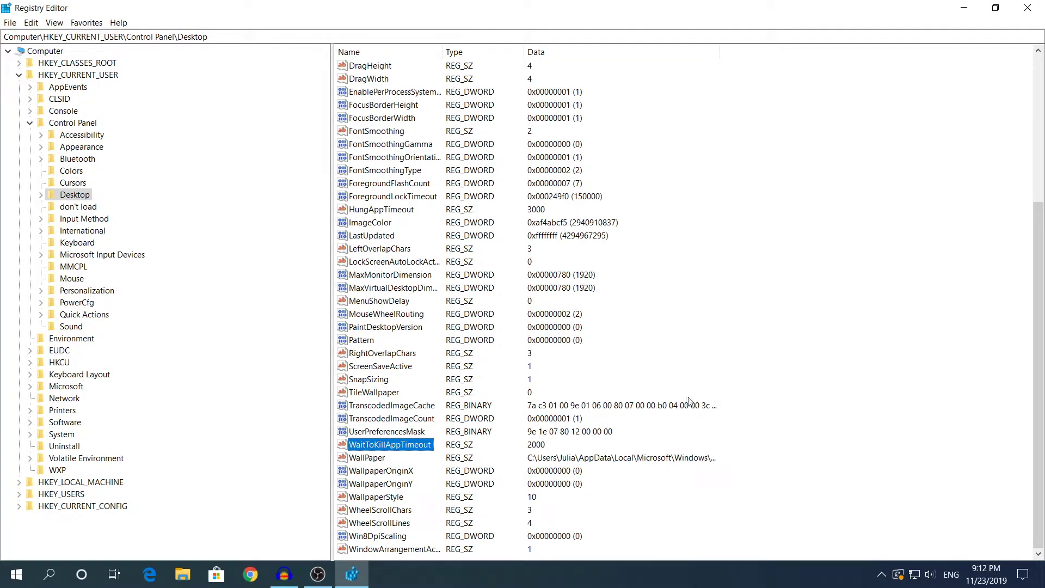
scroll(416, 381, "up", 2)
scroll(381, 272, "down", 2)
key("h")
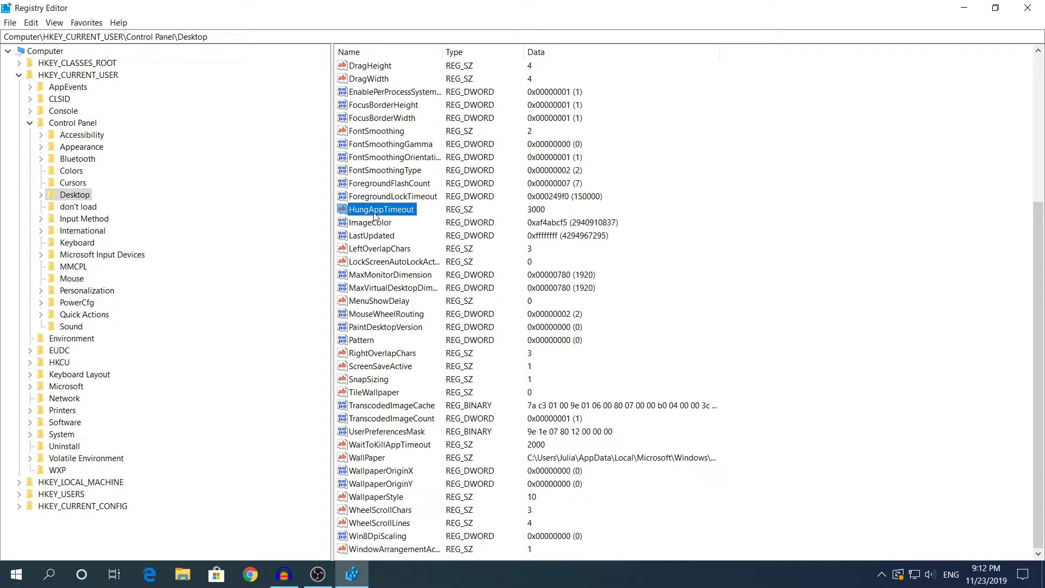
Edit HungAppTimeout's data from 3000 to 2000.
left_click(536, 214)
right_click(370, 213)
left_click(381, 220)
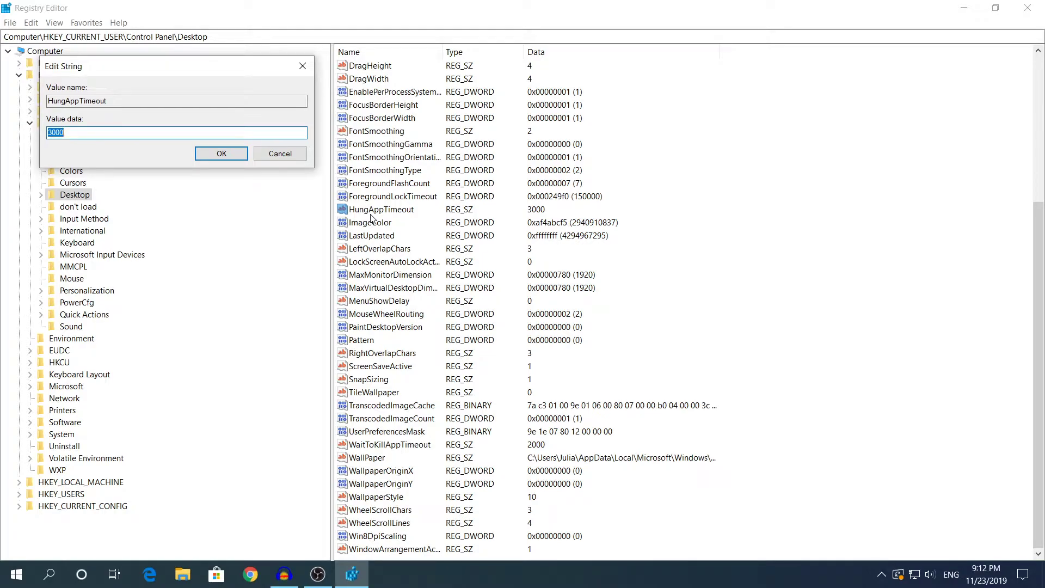
type("2")
left_click(217, 154)
Review AutoEndTasks, WaitToKillAppTimeout and HungAppTimeout, confirming both timeouts read 2000.
scroll(599, 218, "up", 5)
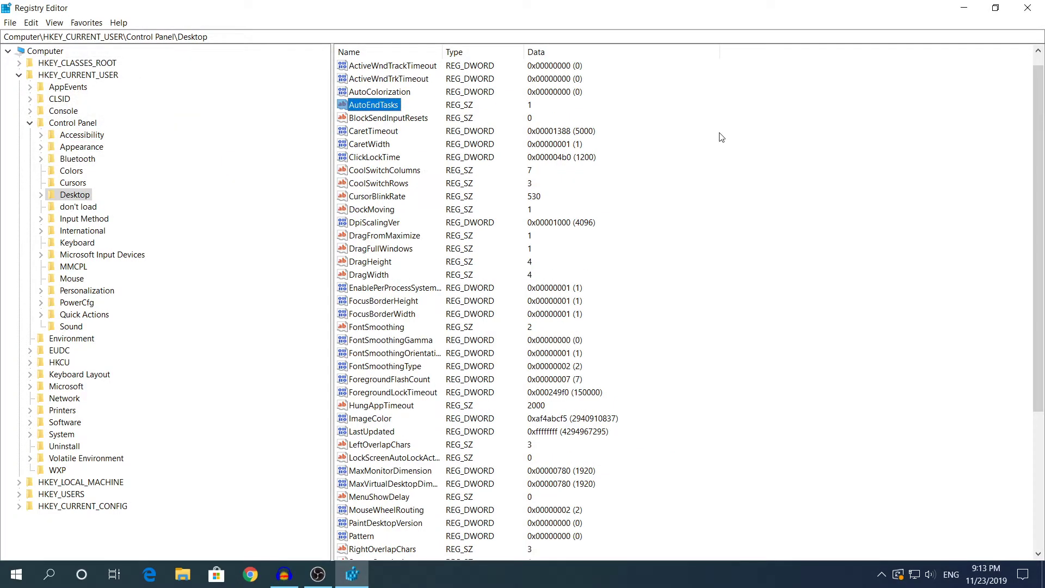
scroll(372, 117, "up", 1)
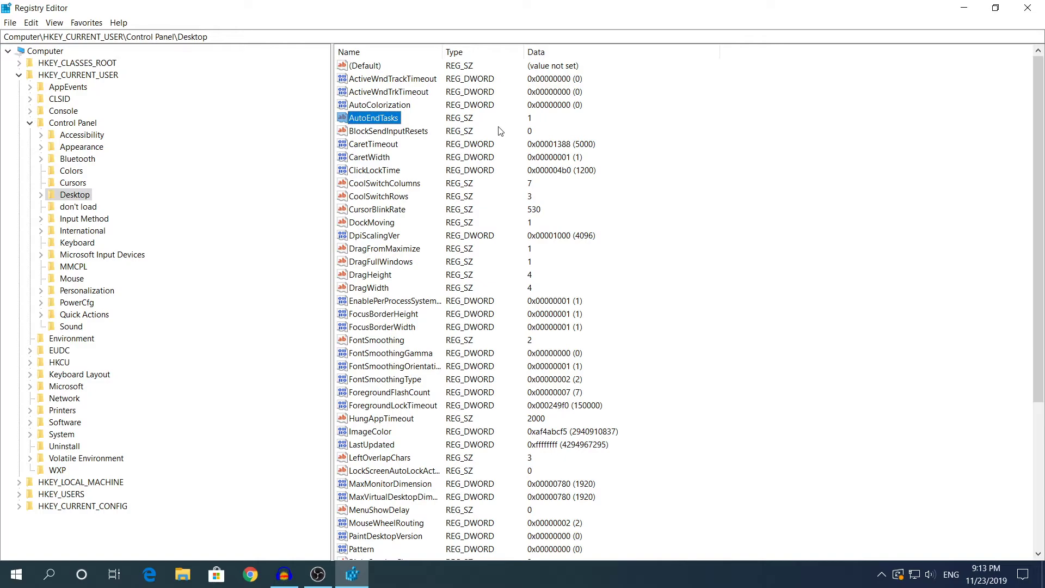
left_click(528, 124)
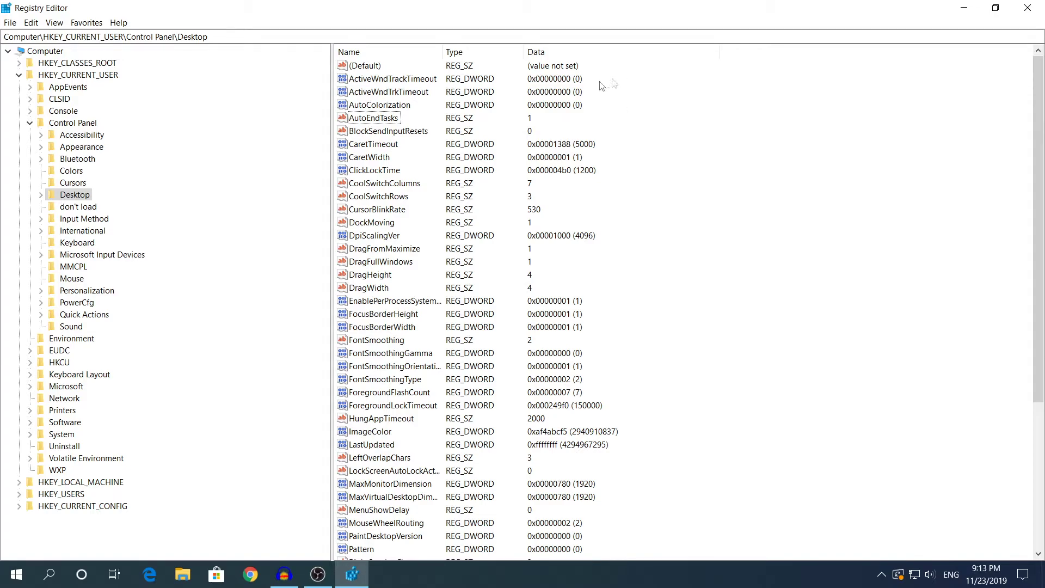
scroll(531, 103, "down", 3)
scroll(511, 113, "up", 3)
left_click(370, 119)
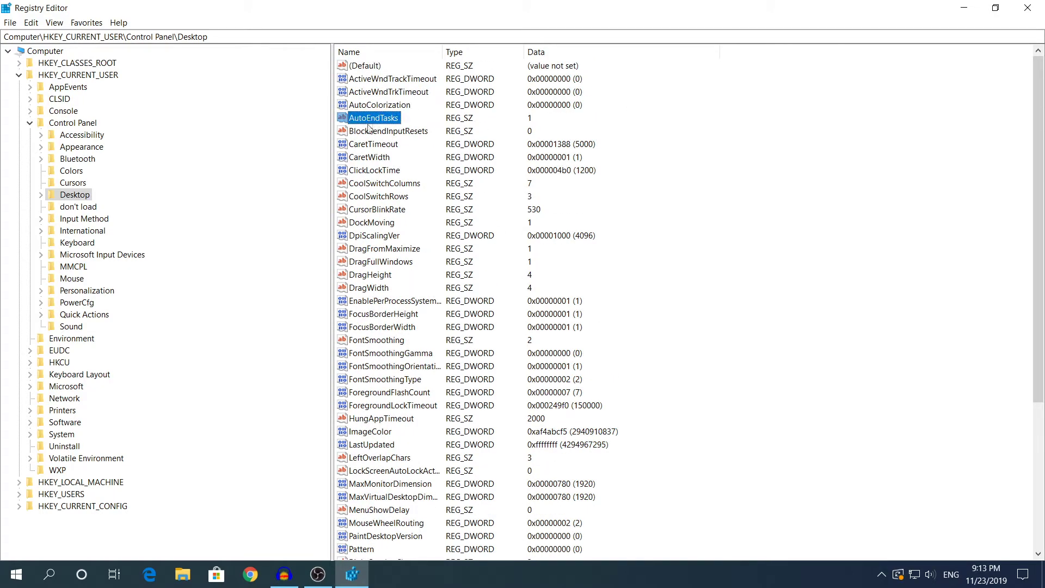
scroll(388, 193, "down", 5)
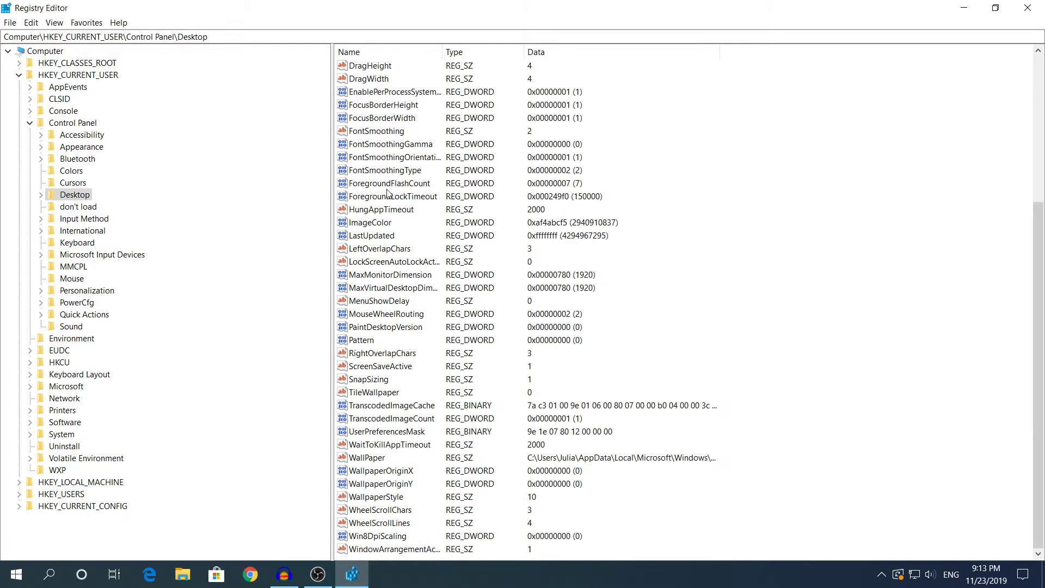
left_click(378, 444)
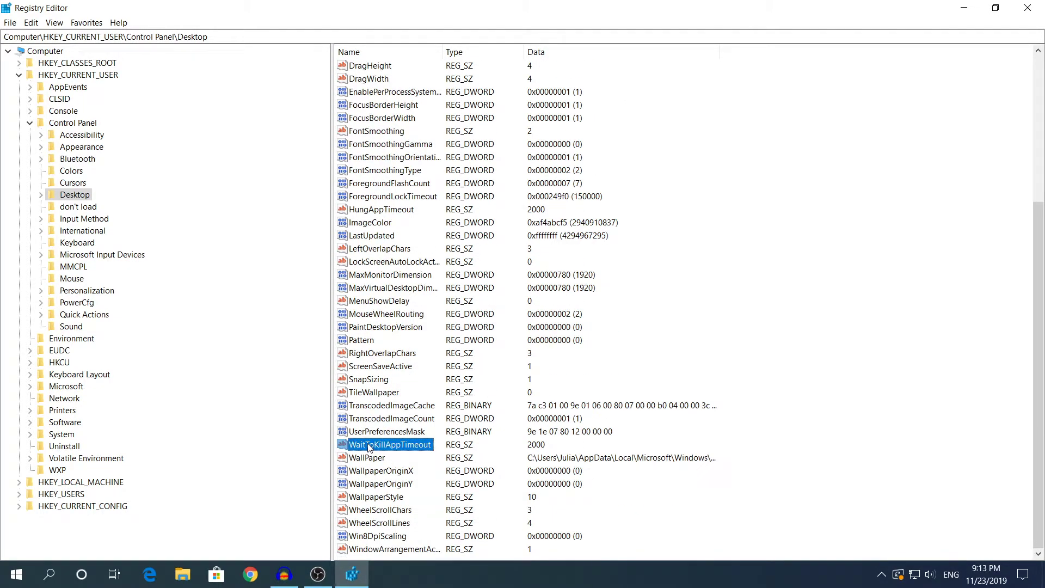
left_click(363, 211)
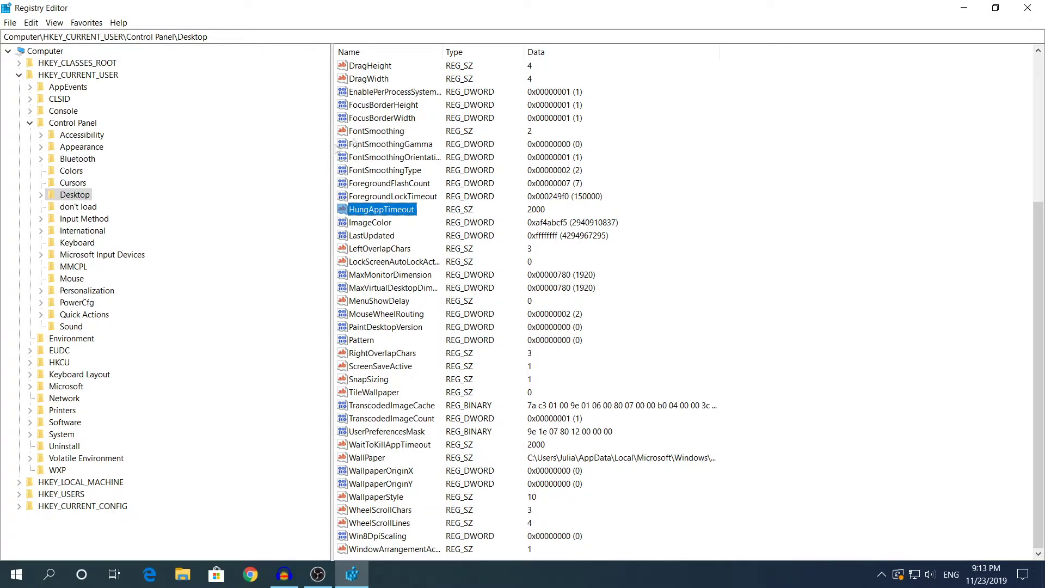
Bring up the New value menu in the Desktop key, then dismiss it without adding anything.
right_click(705, 144)
mouse_move(707, 148)
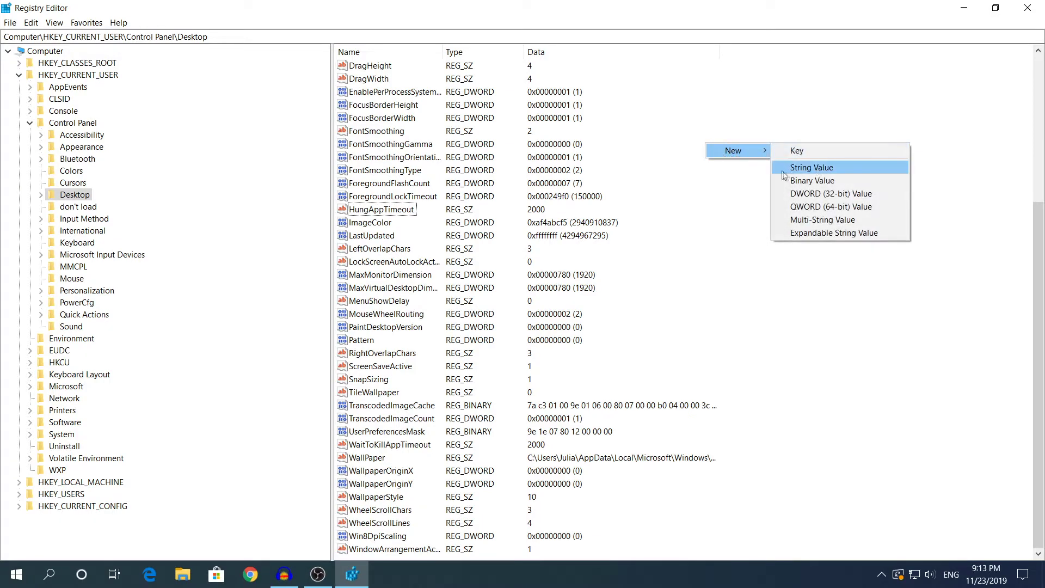
left_click(787, 117)
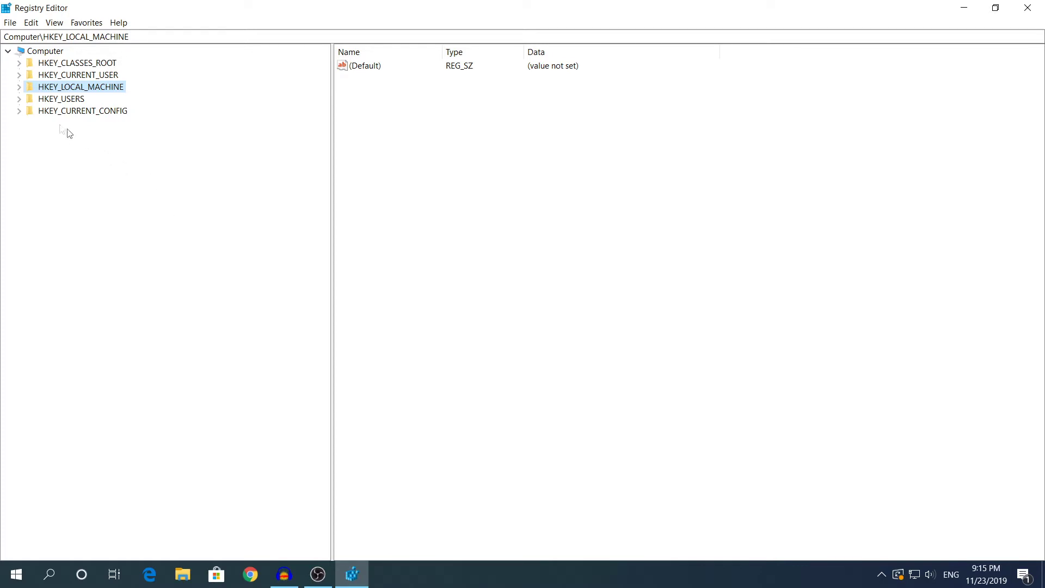
Expand HKEY_LOCAL_MACHINE\SYSTEM\CurrentControlSet\Control in the key tree.
left_click(20, 87)
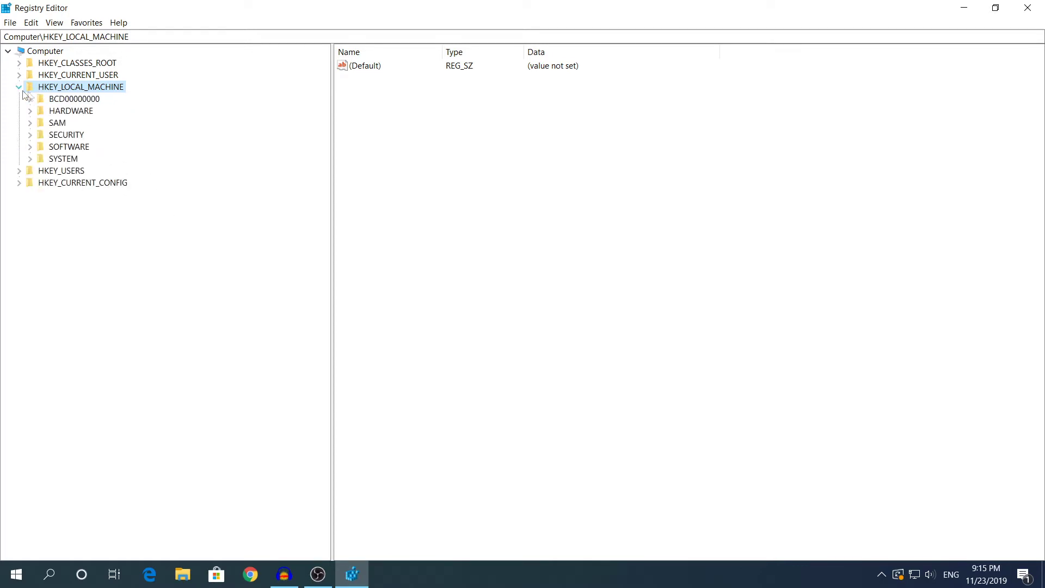
left_click(30, 159)
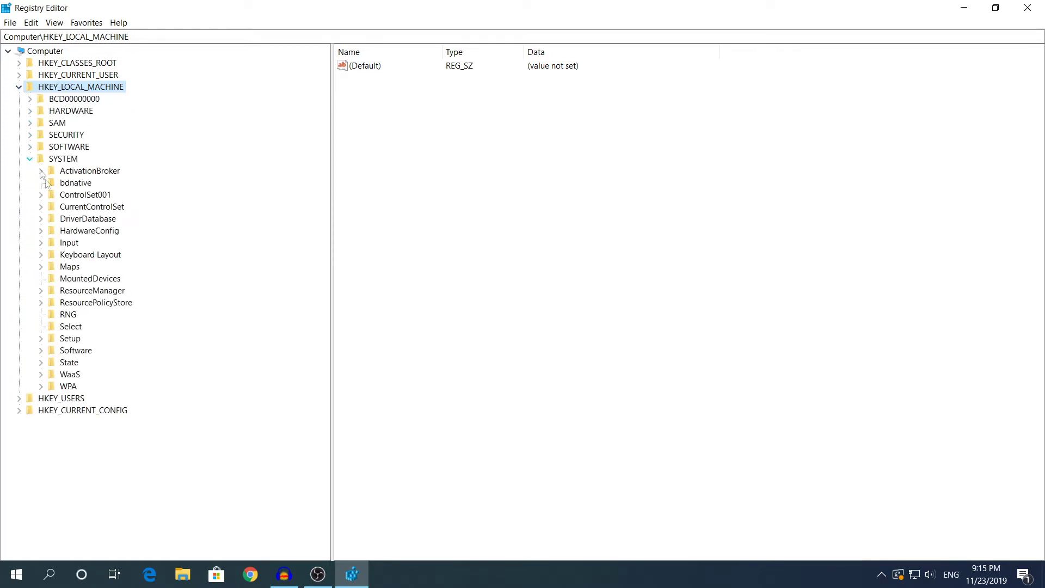
left_click(40, 207)
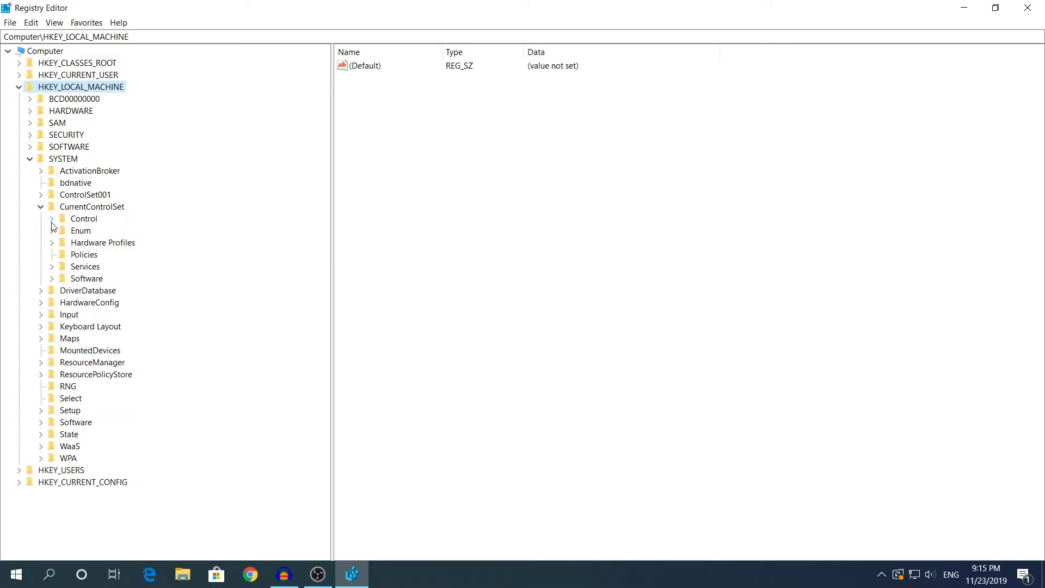
left_click(53, 220)
scroll(109, 224, "down", 20)
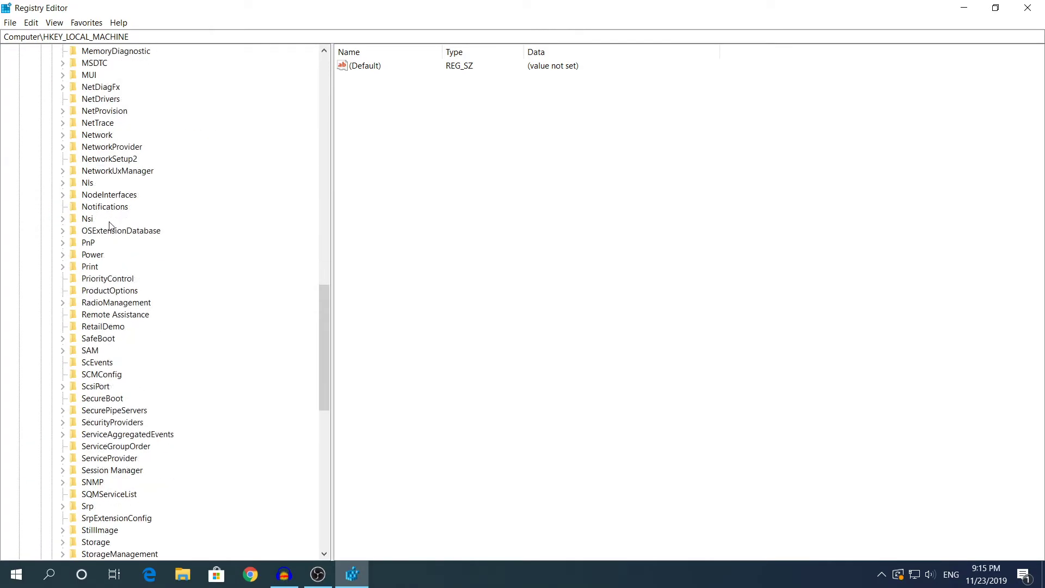
scroll(110, 225, "down", 1)
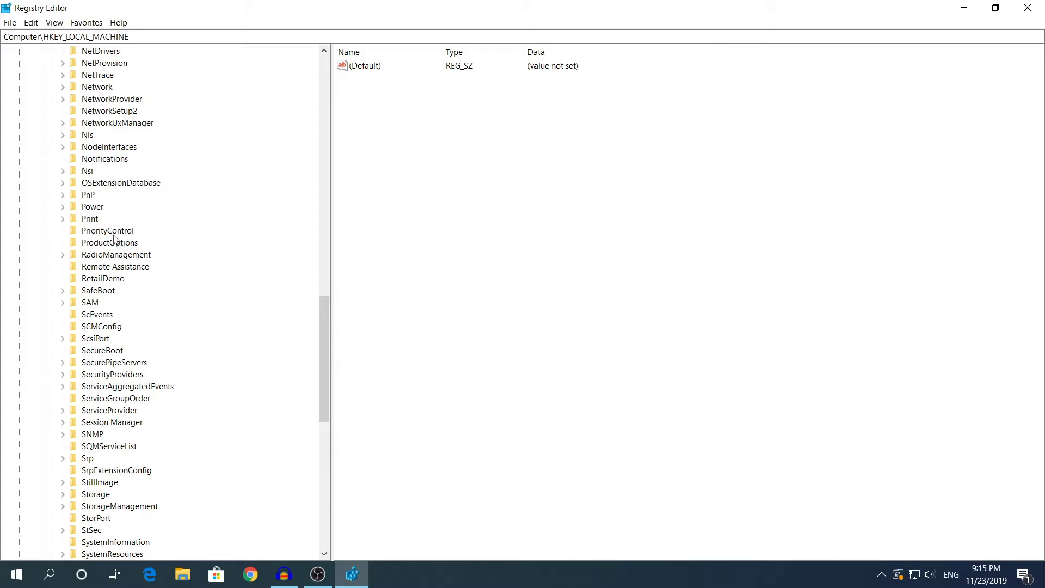
scroll(112, 218, "up", 7)
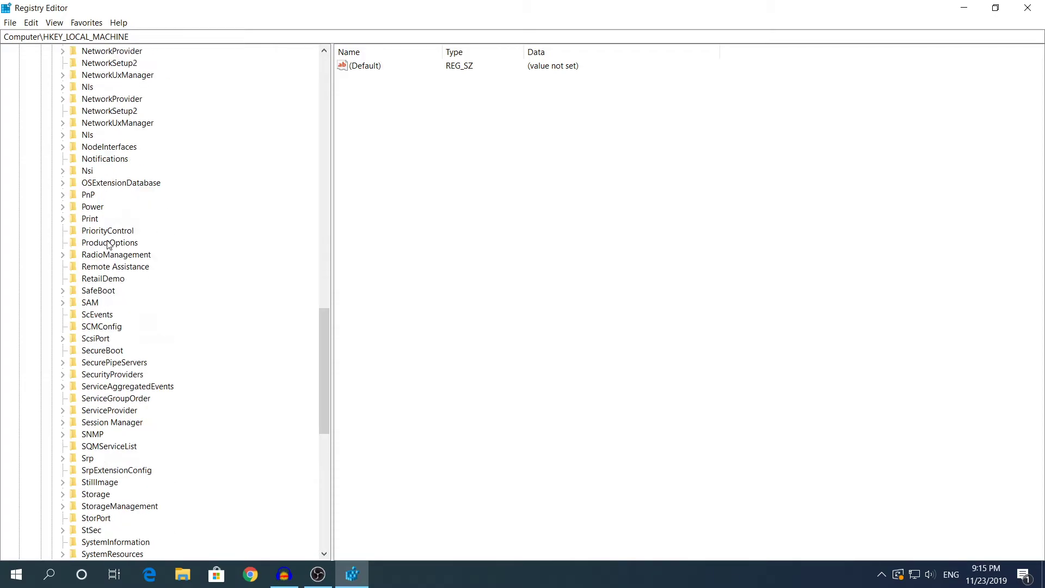
left_click(108, 243)
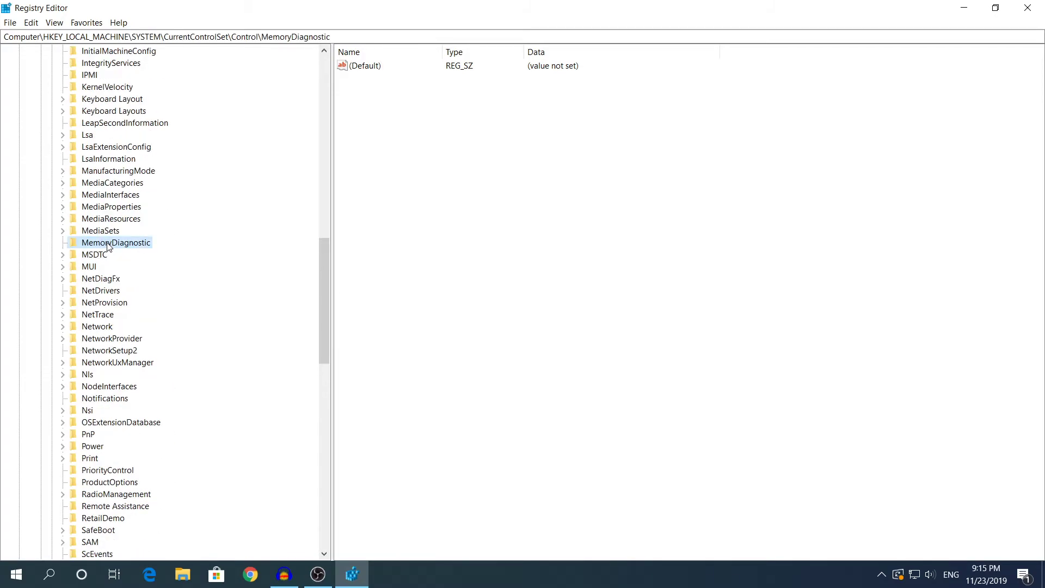
Select and expand Session Manager, then show the Memory Management key's values.
key("s")
scroll(118, 272, "down", 4)
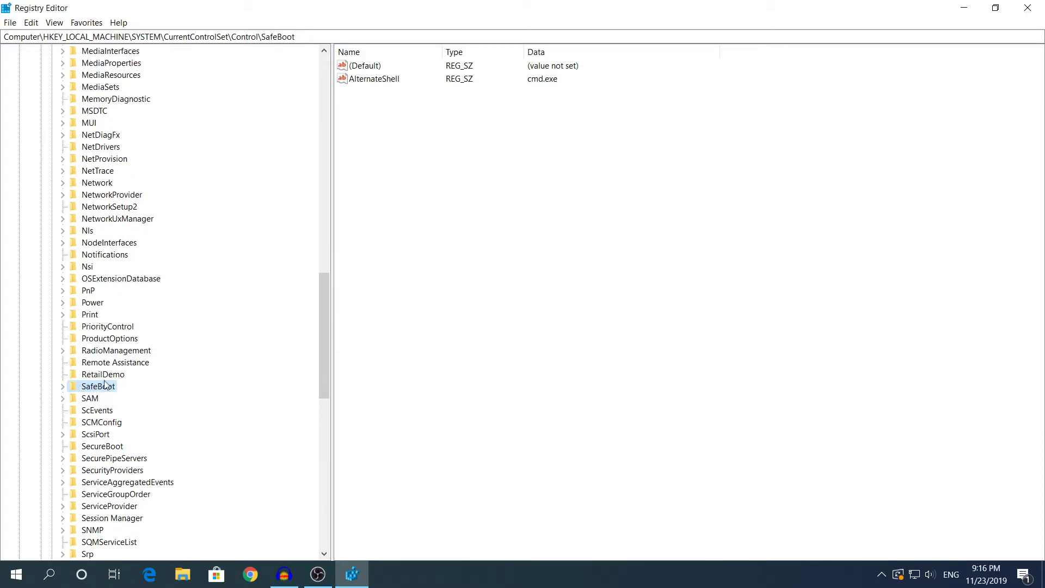
scroll(106, 386, "down", 3)
scroll(126, 420, "down", 3)
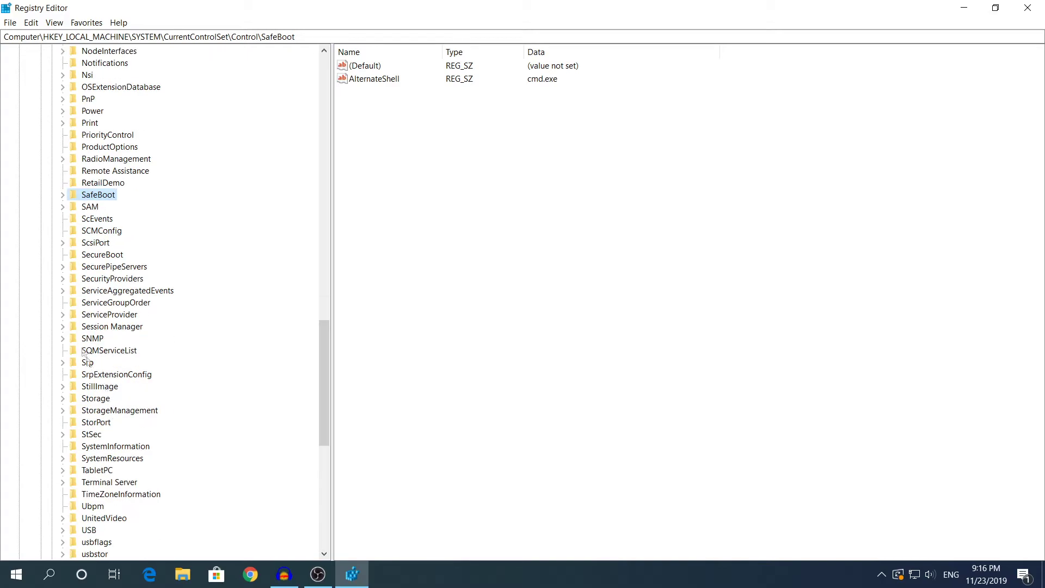
left_click(90, 329)
left_click(63, 327)
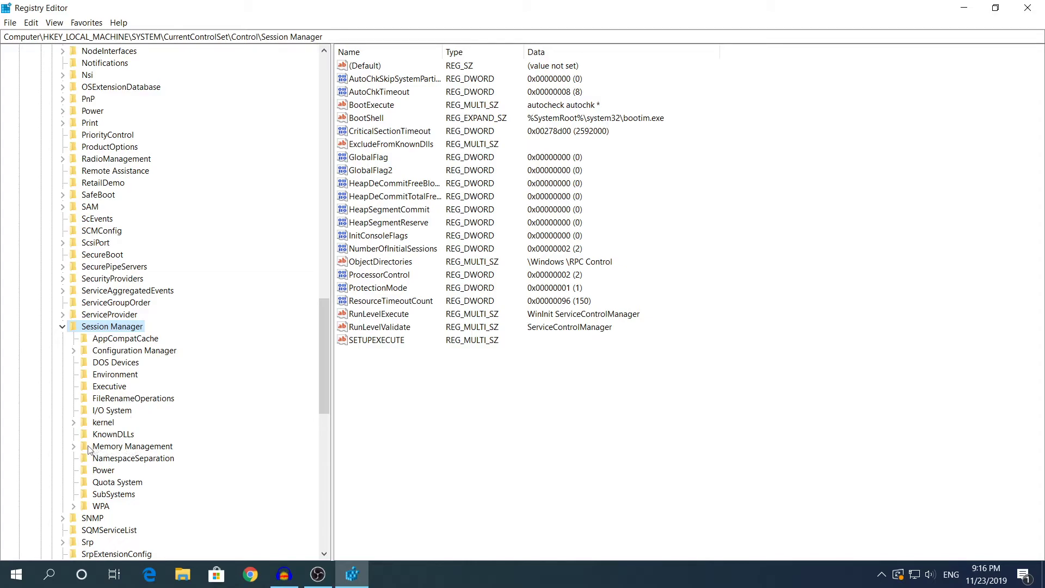
left_click(128, 449)
Select ClearPageFileAtShutdown in Memory Management, confirming it reads 0 as a REG_DWORD.
left_click(75, 447)
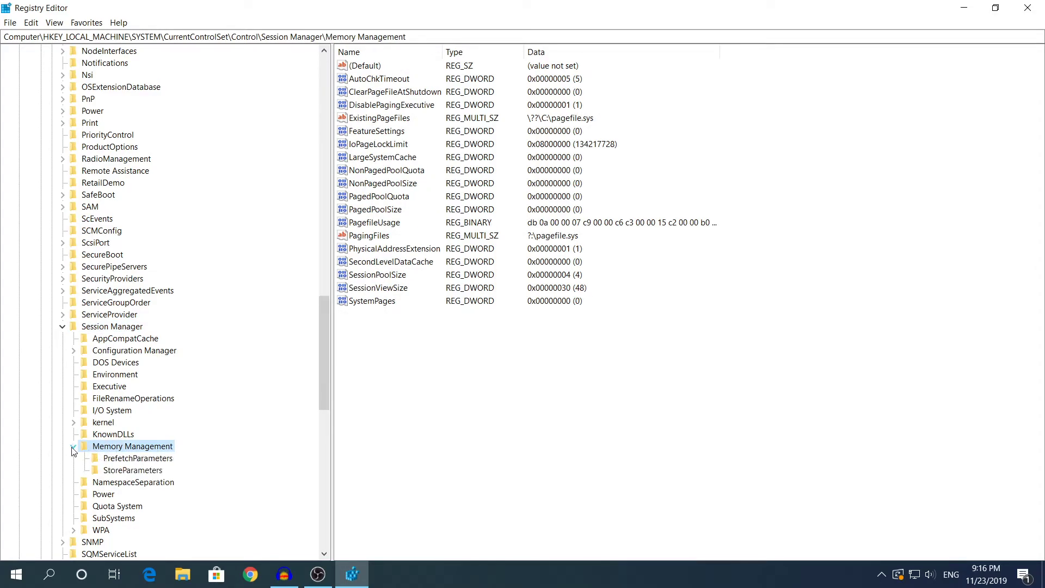
left_click(74, 447)
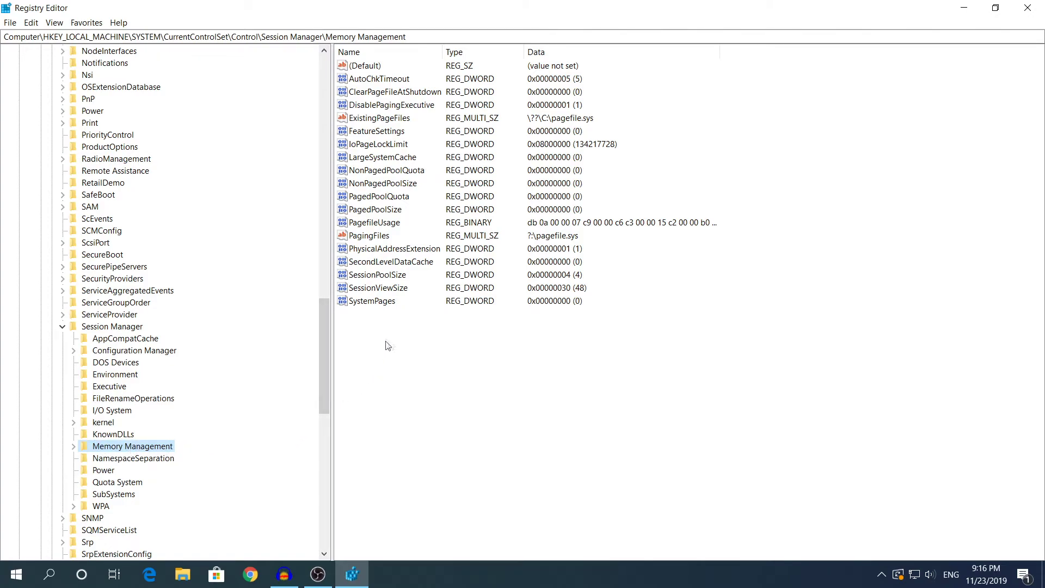
left_click(361, 98)
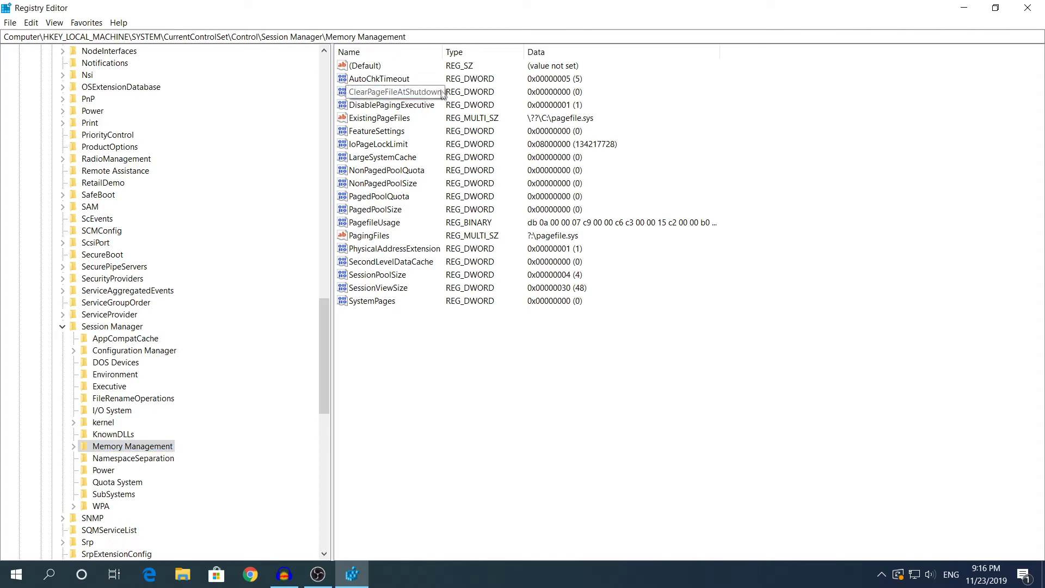
right_click(743, 101)
mouse_move(787, 110)
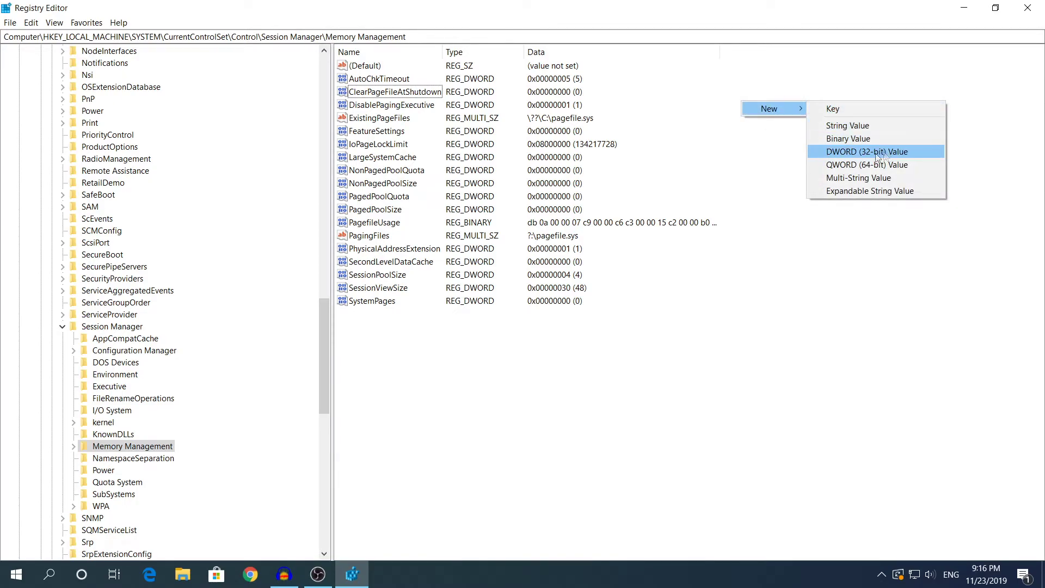
left_click(417, 125)
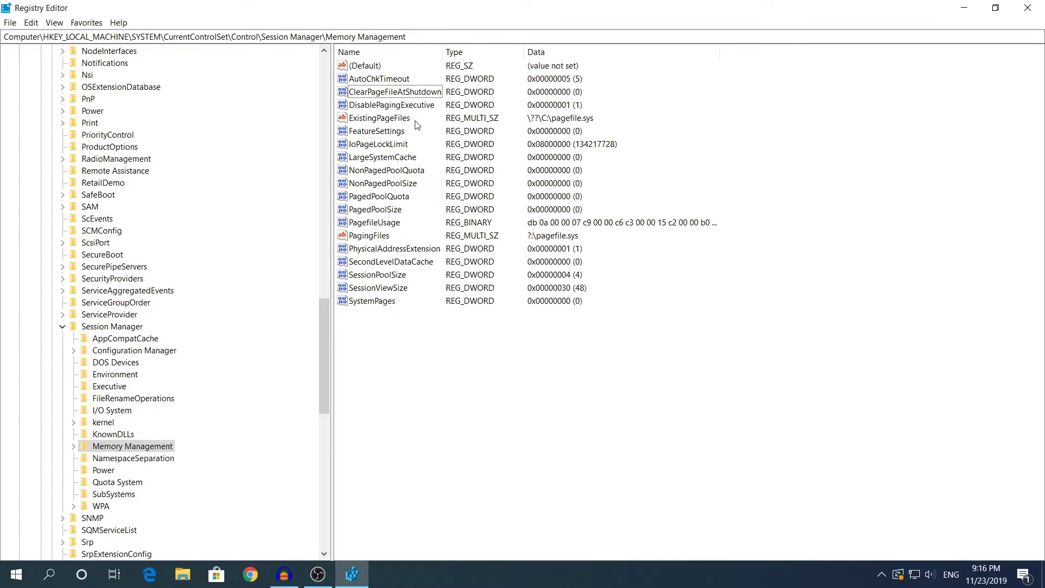
left_click(384, 92)
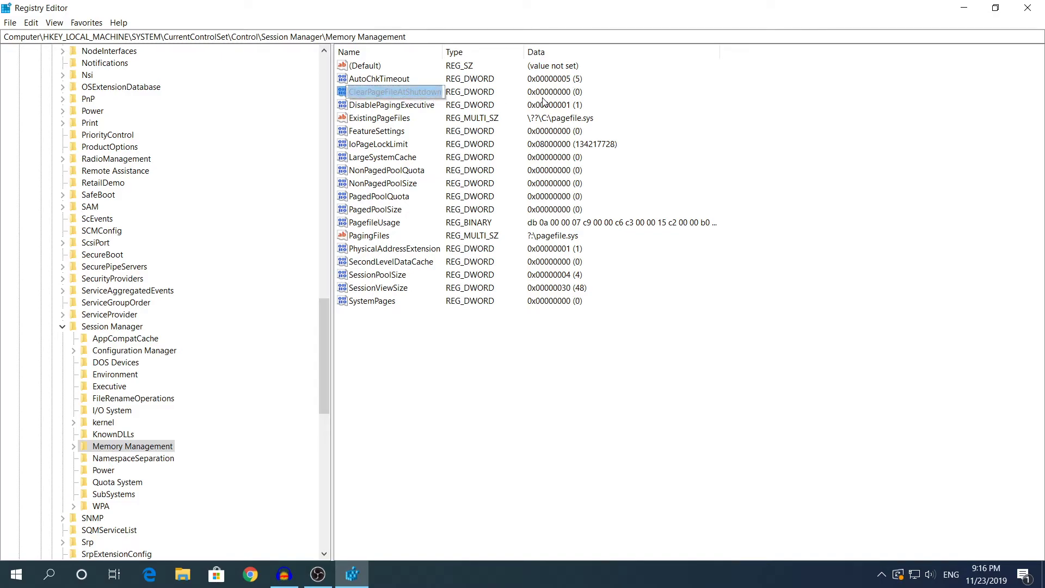
left_click(578, 109)
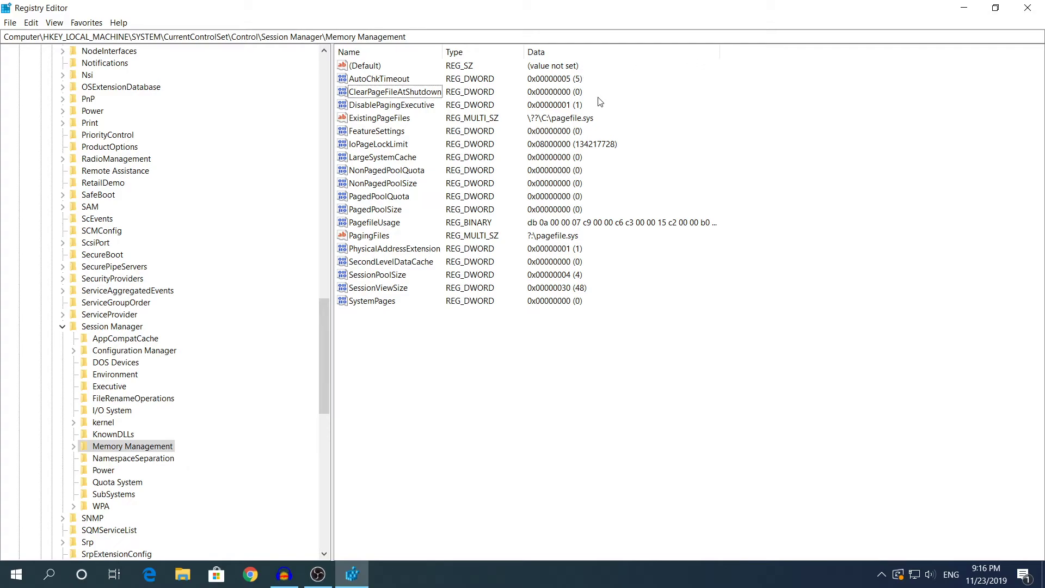
right_click(399, 92)
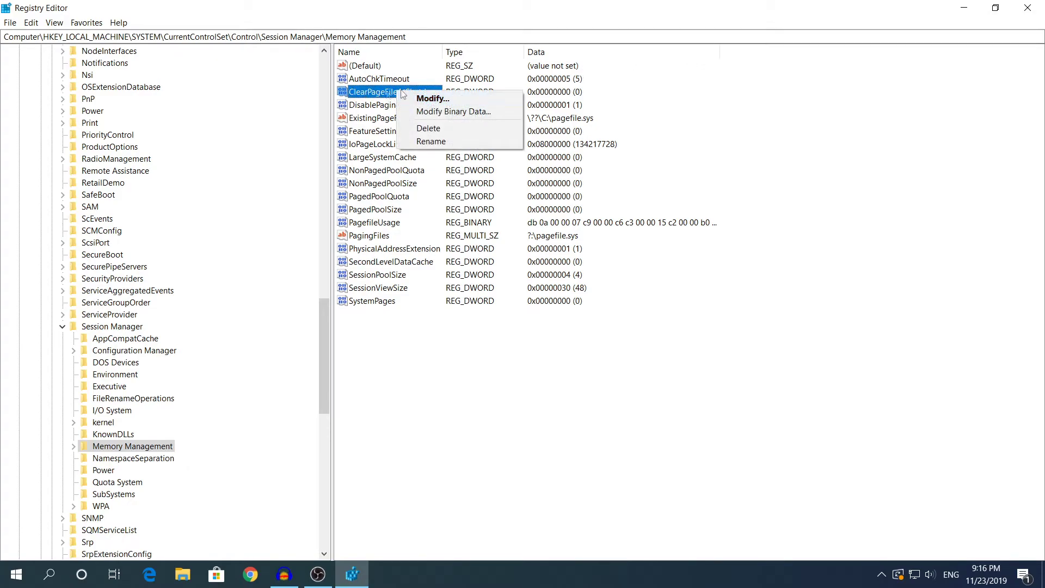
Leave ClearPageFileAtShutdown at 0 and close Registry Editor.
left_click(419, 98)
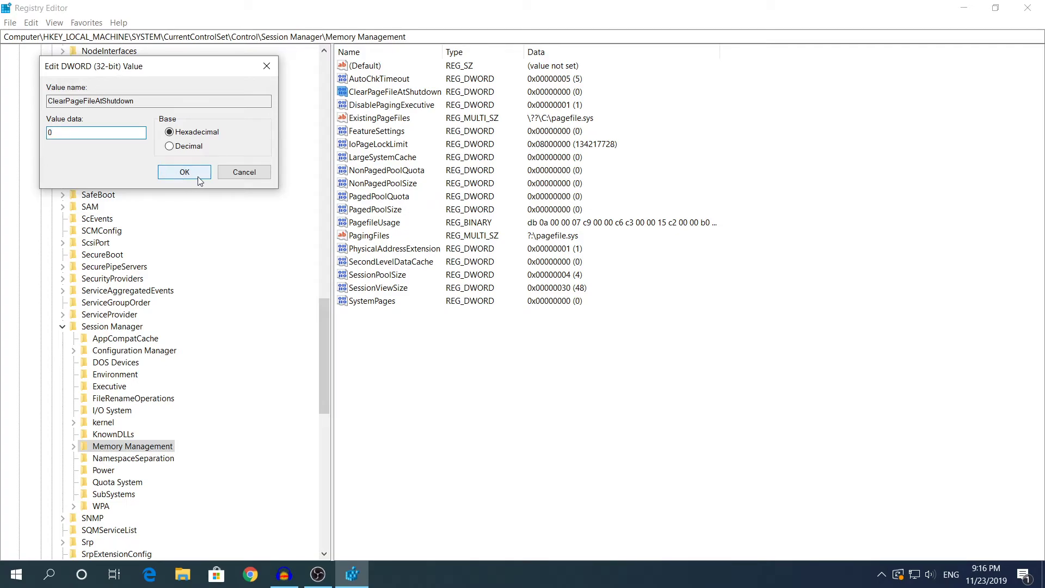
left_click(185, 172)
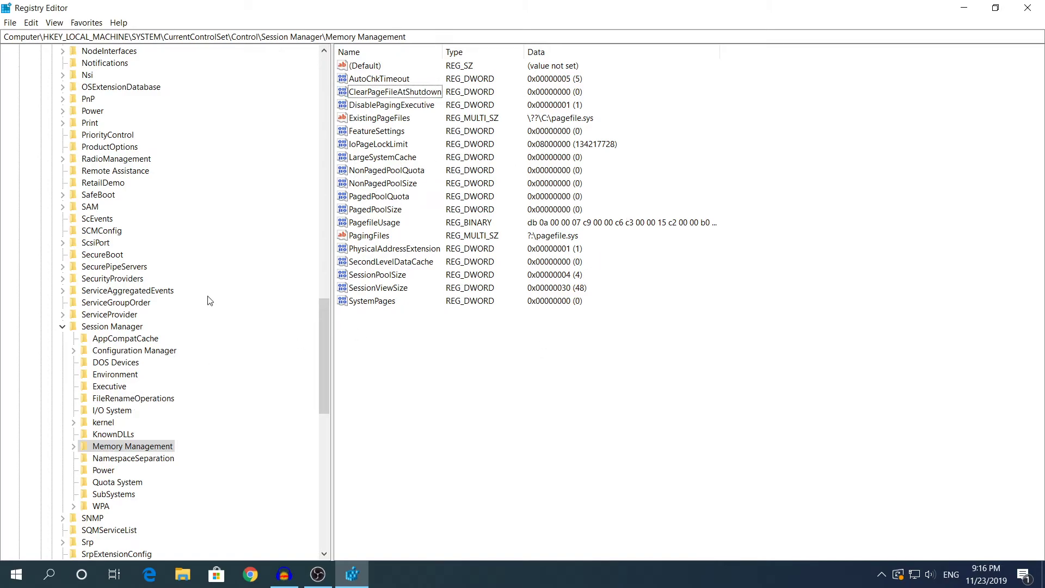
left_click(1037, 6)
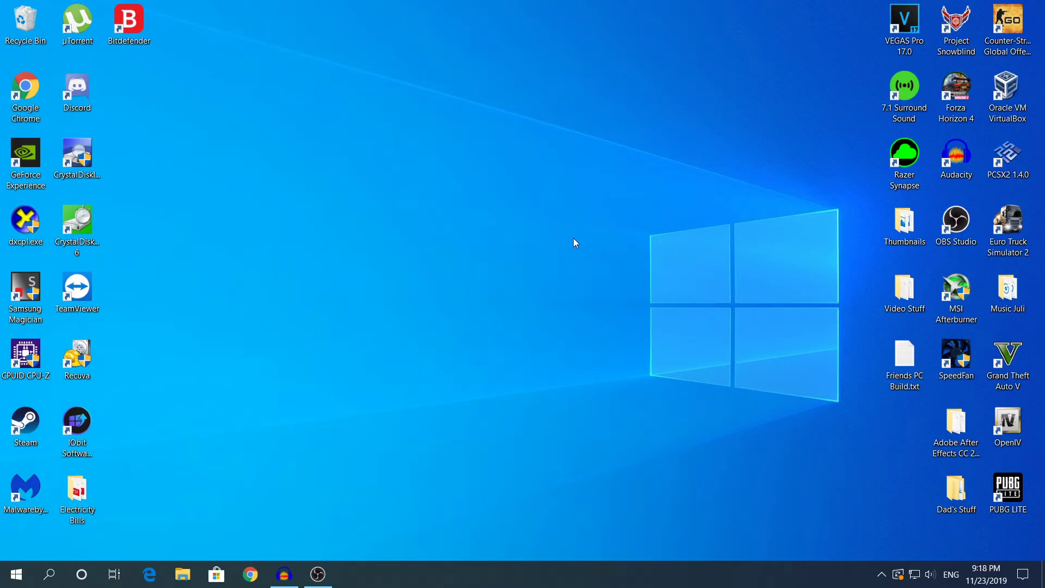
Search Windows for 'local' and launch Local Security Policy.
left_click(56, 583)
type("local")
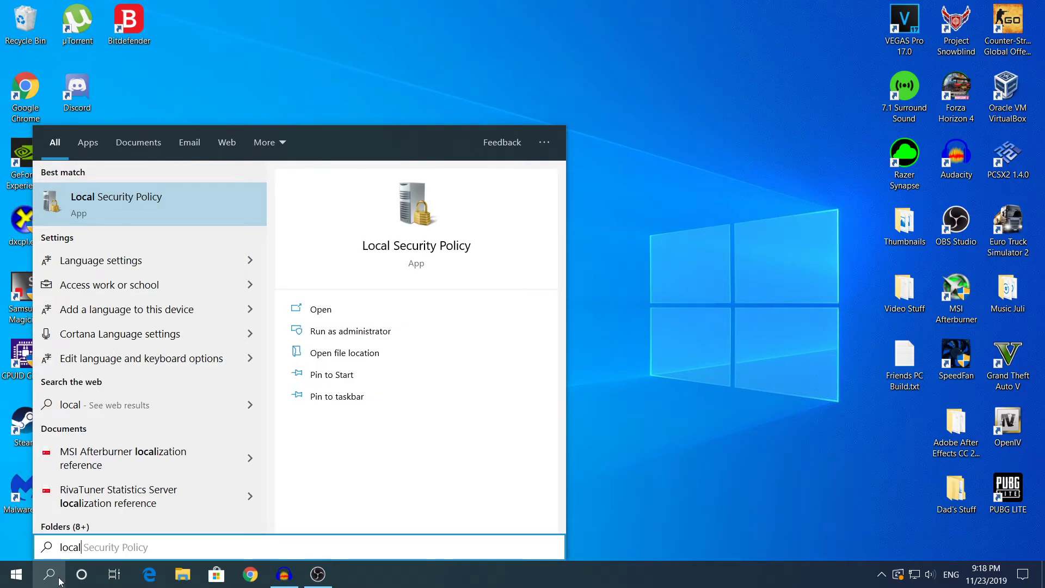
left_click(197, 204)
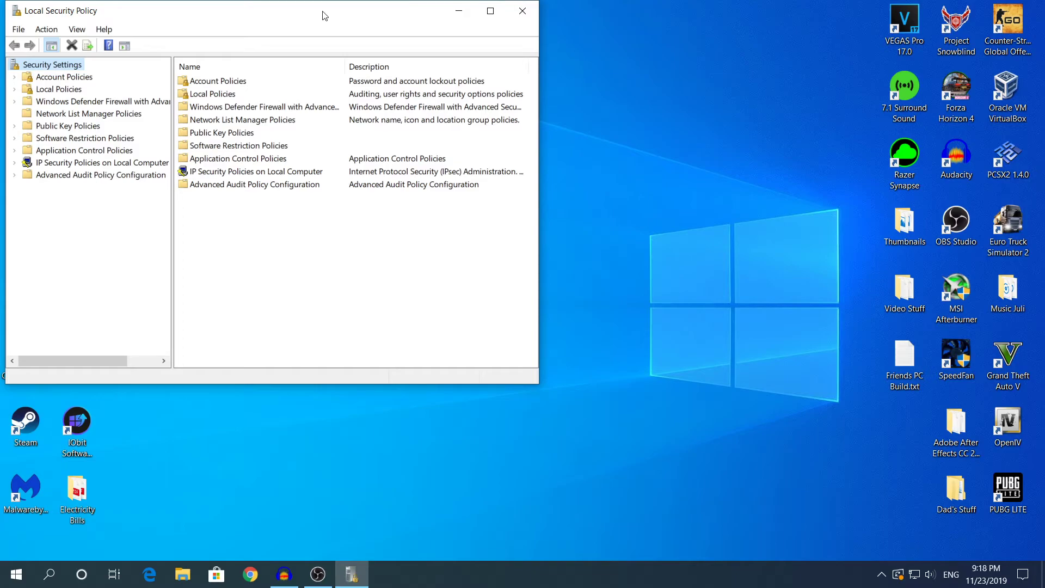
Maximize the window and show Local Policies > Security Options, scrolled to the Shutdown entries.
left_click_drag(319, 10, 366, 5)
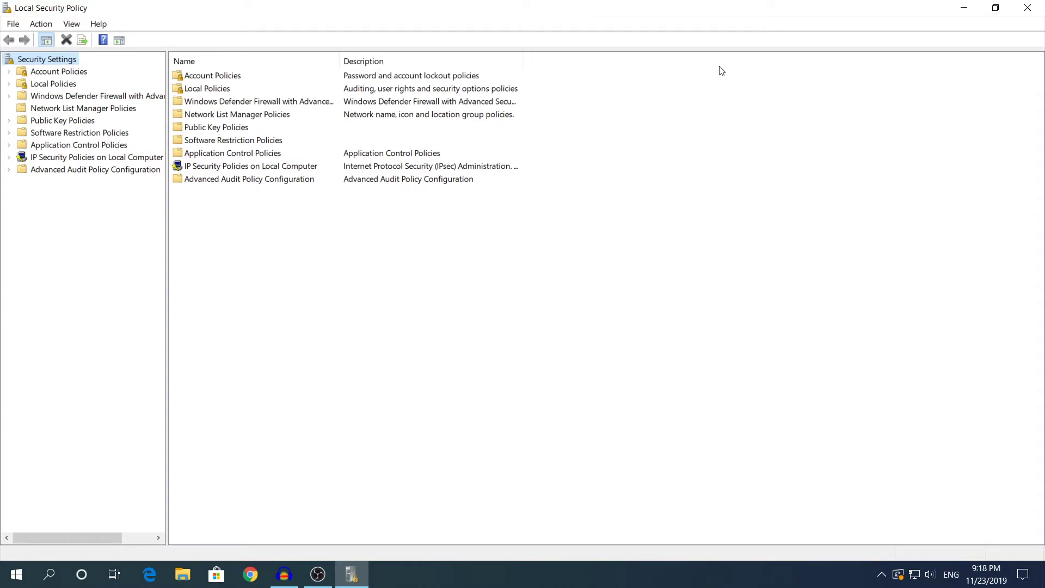
left_click(39, 87)
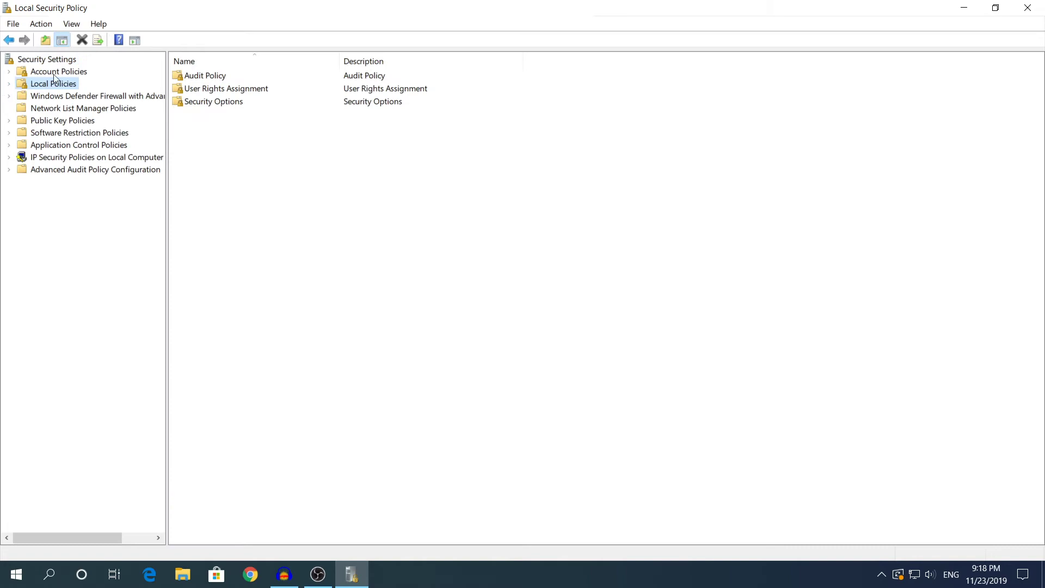
left_click(9, 84)
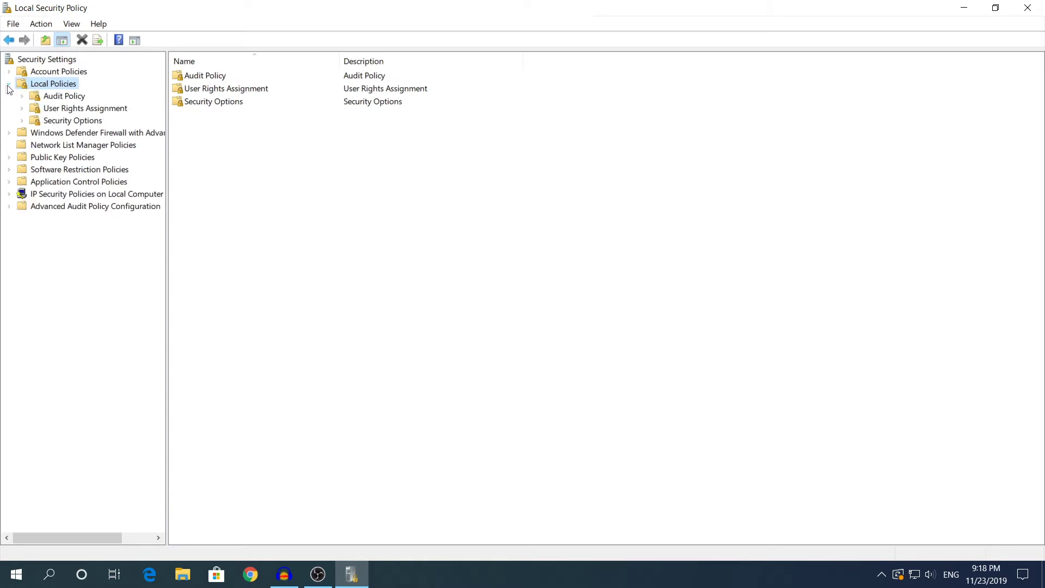
left_click(83, 121)
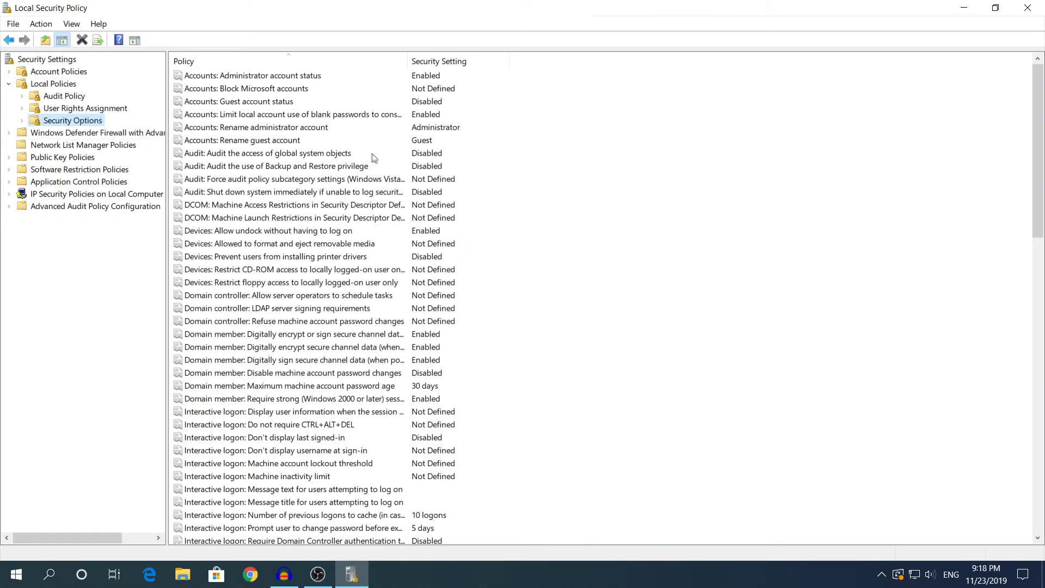
scroll(226, 172, "down", 1)
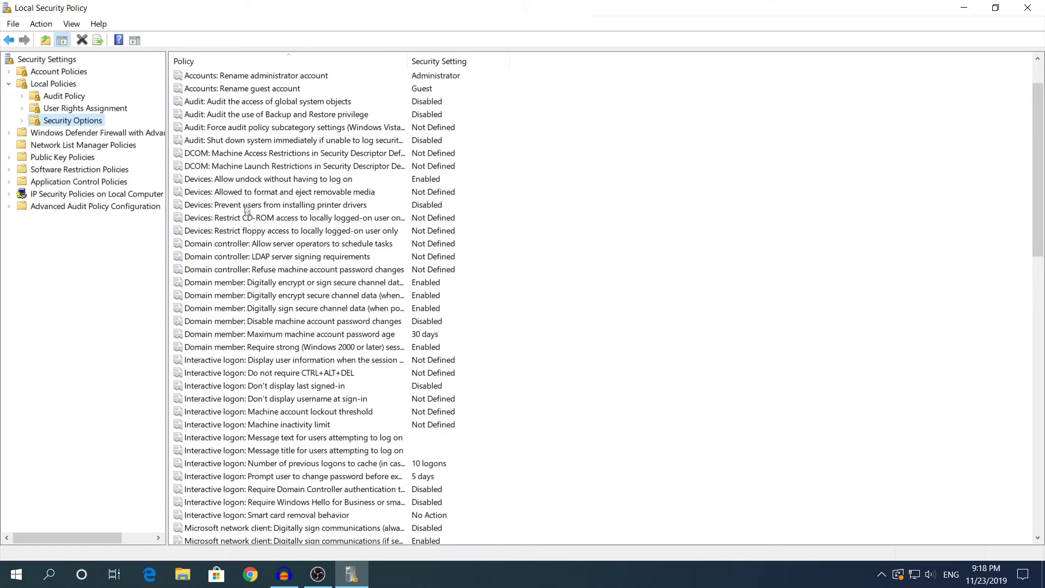
scroll(338, 172, "down", 7)
scroll(338, 172, "up", 8)
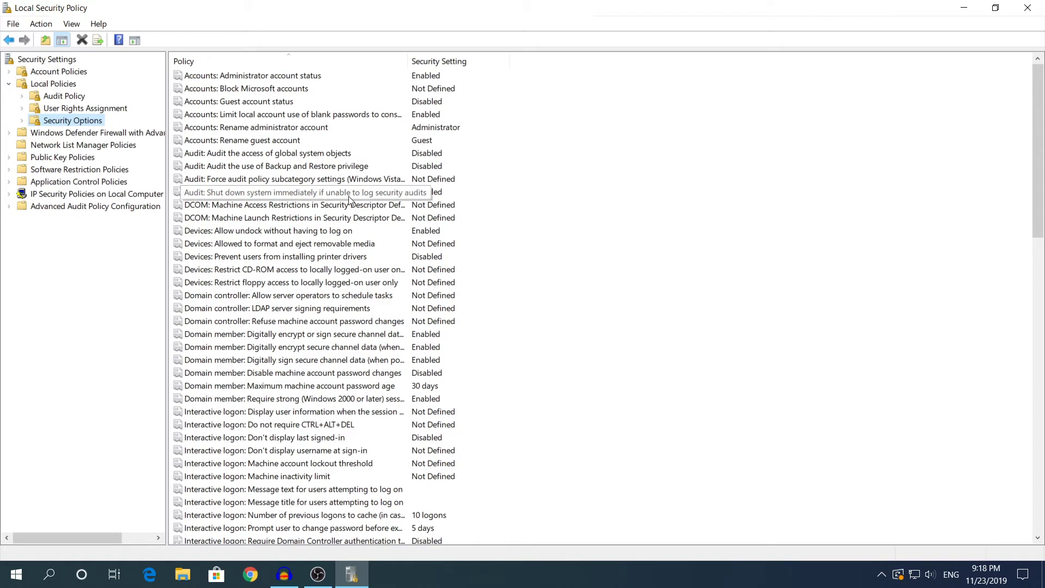
scroll(349, 201, "down", 20)
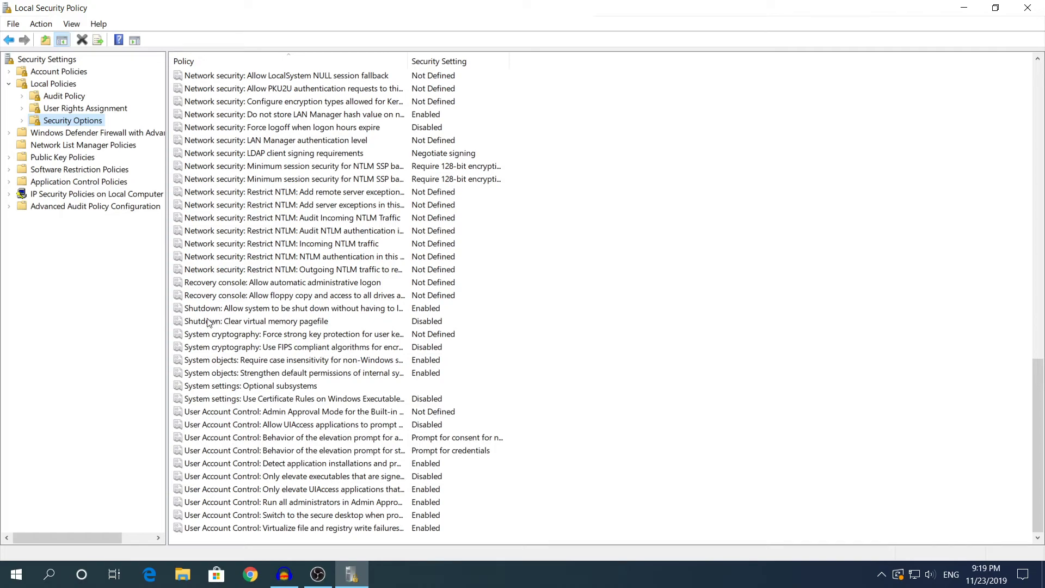
left_click(209, 322)
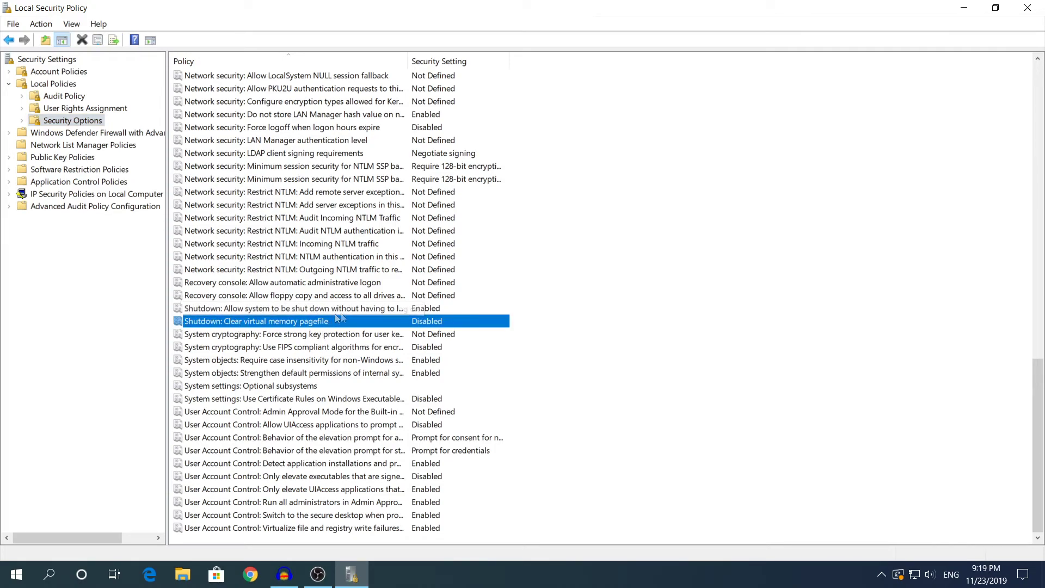
double_click(384, 322)
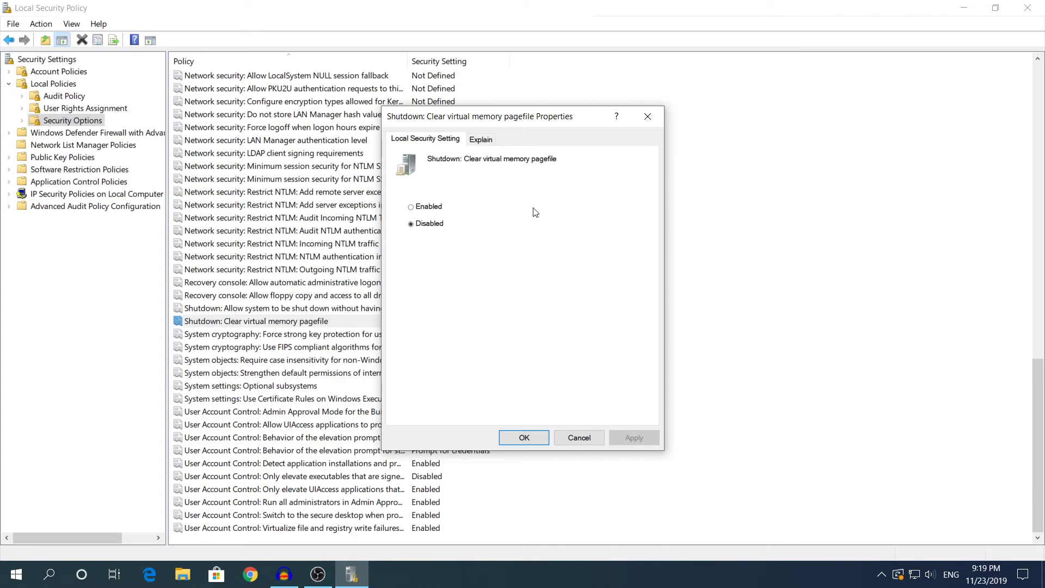
left_click(433, 208)
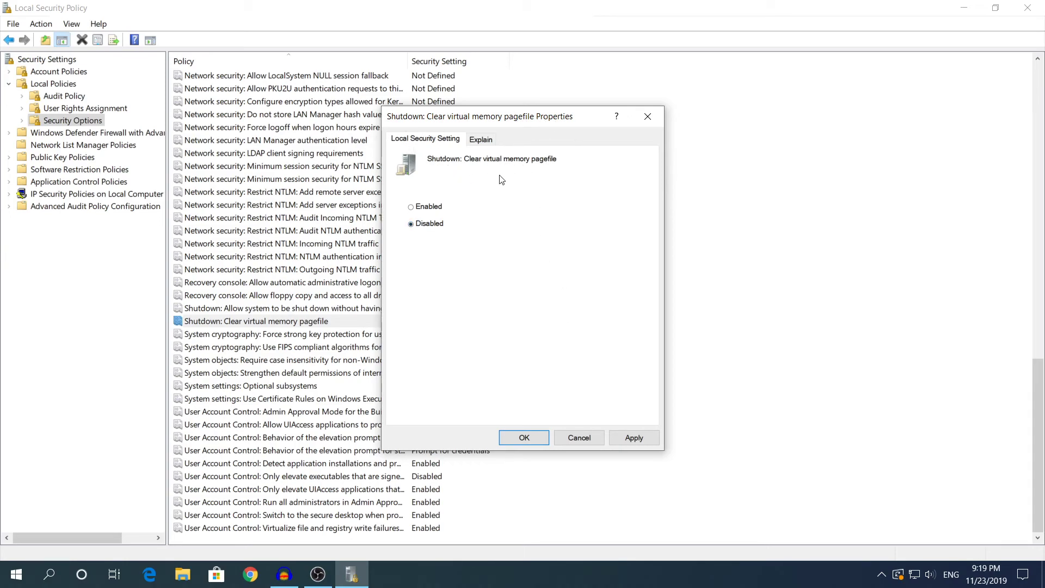
left_click(632, 438)
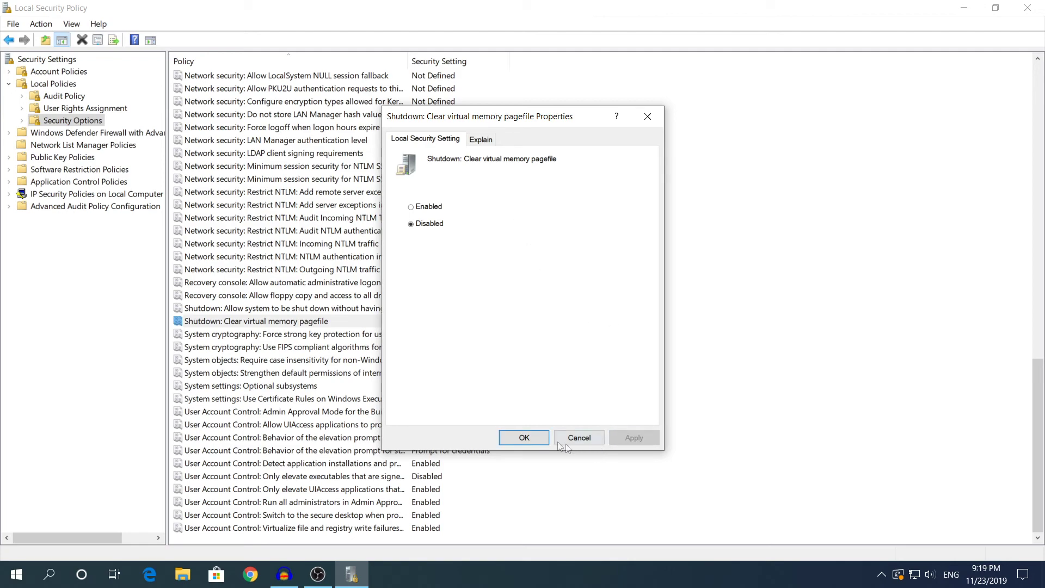
left_click(525, 438)
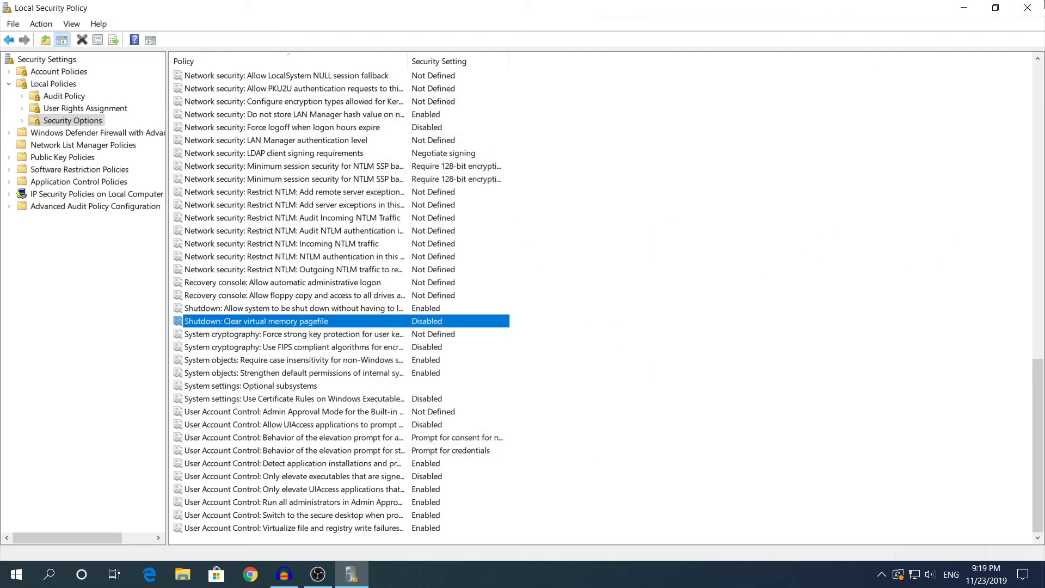